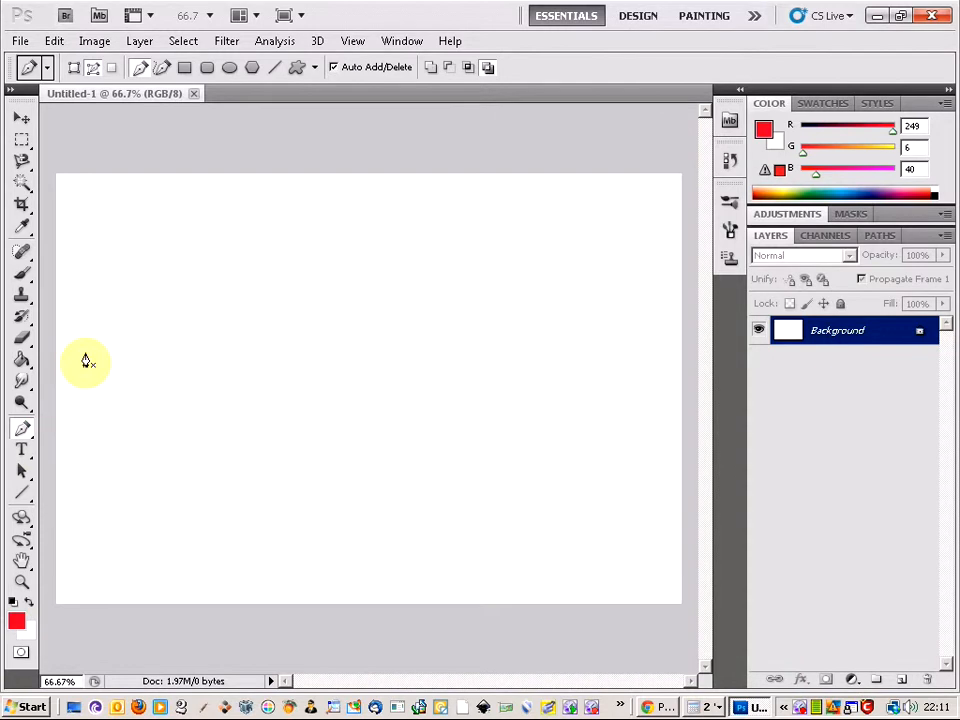
Draw an open wave-shaped path with four anchor points across the middle of the canvas using the Pen tool, and deselect it
click(89, 360)
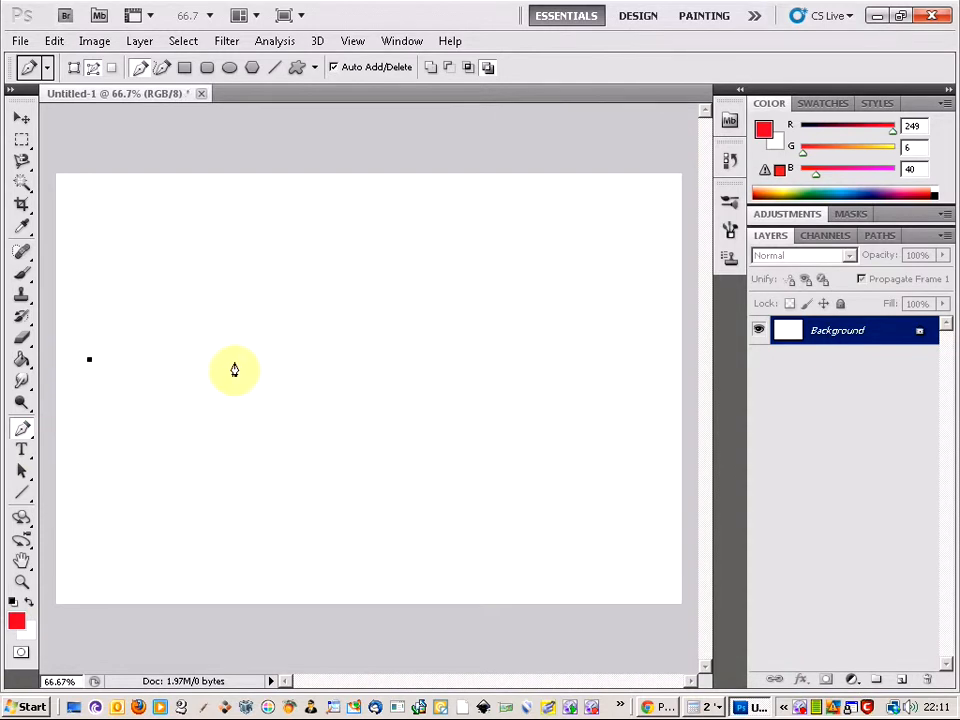
drag(245, 383, 321, 481)
click(408, 370)
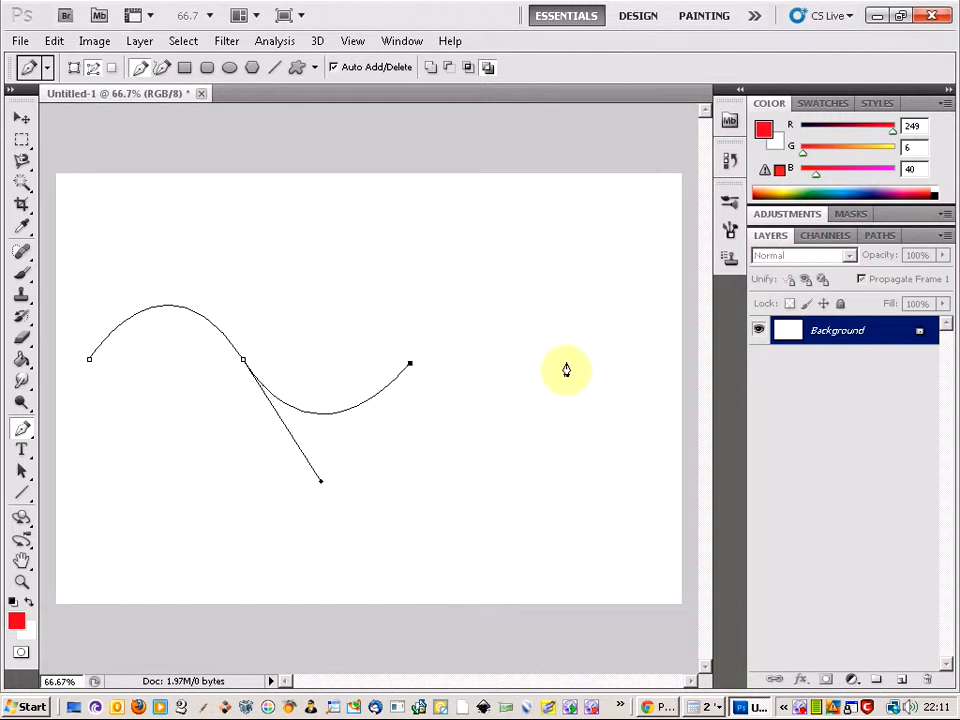
drag(566, 367, 638, 490)
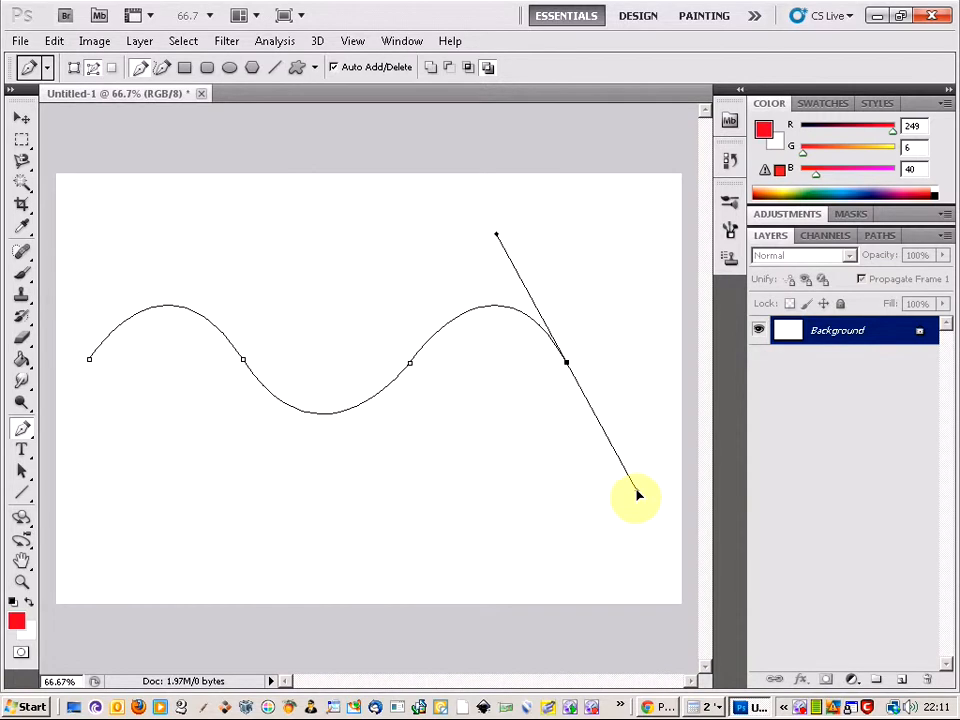
click(22, 430)
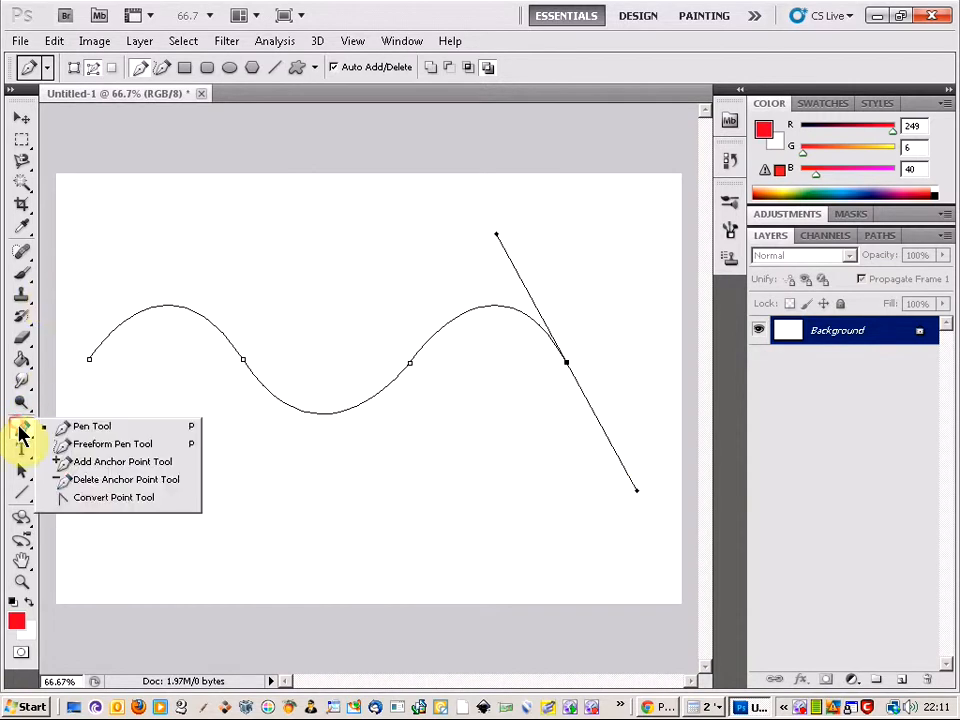
click(102, 498)
click(250, 456)
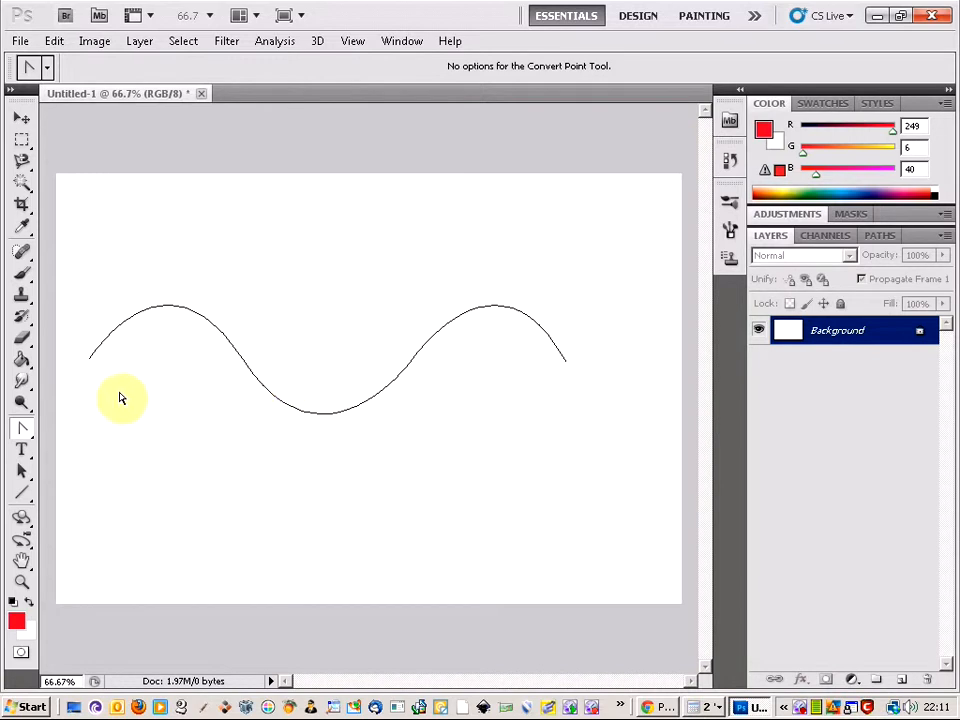
Free-transform the wave path, shifting it horizontally to center at about X 501.5 px, Y 296 px, and apply the transformation
click(24, 430)
click(69, 427)
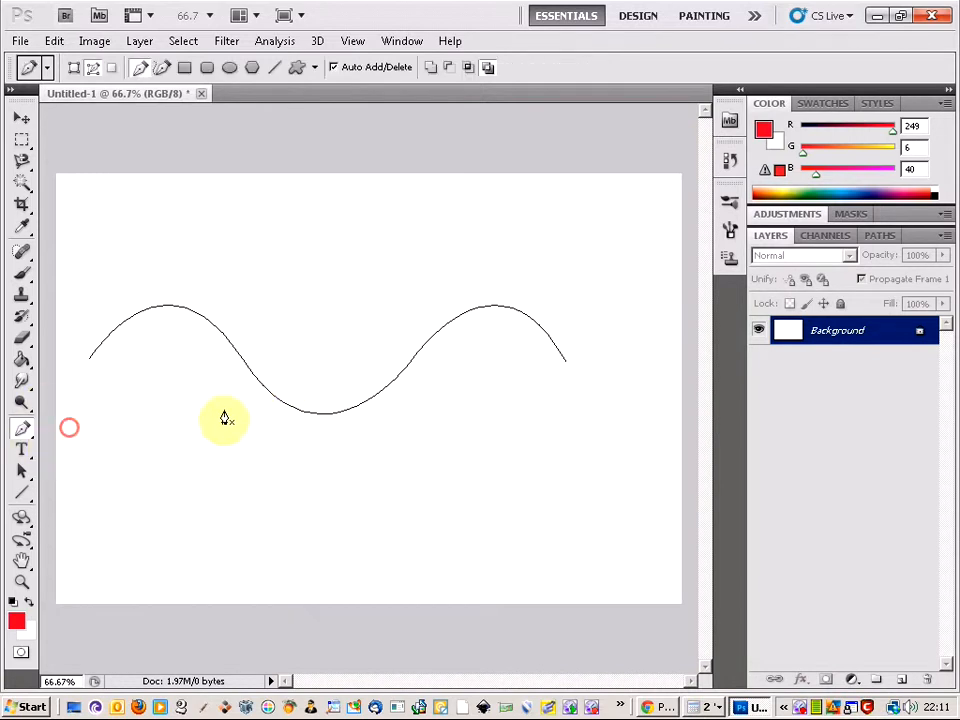
right_click(283, 404)
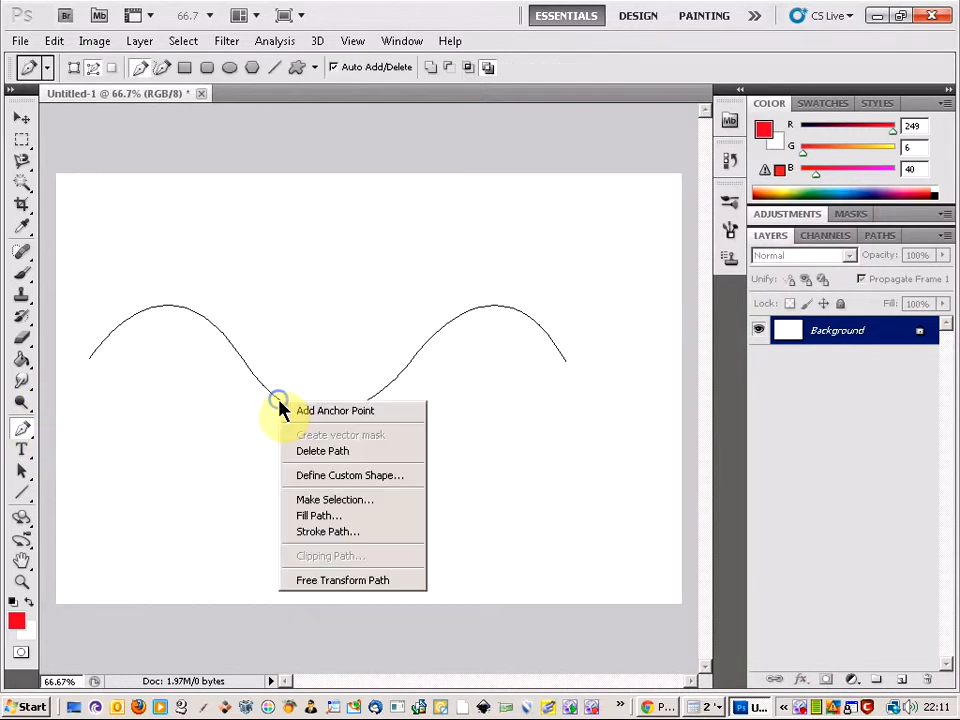
click(343, 580)
drag(285, 343, 328, 340)
key(Down)
key(Down)
key(Down)
click(21, 141)
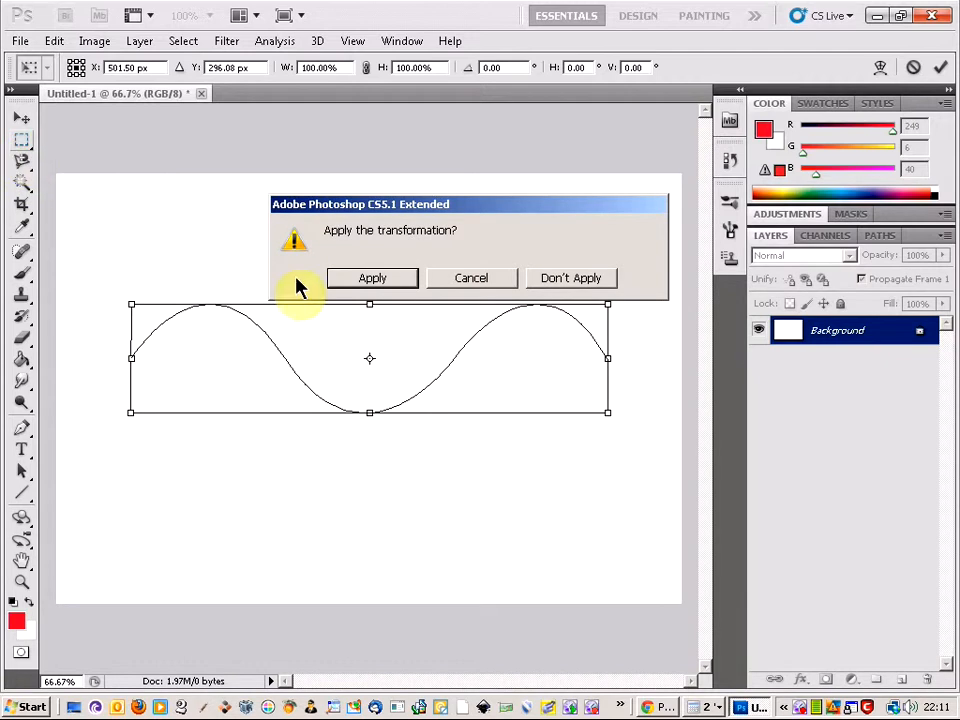
click(378, 279)
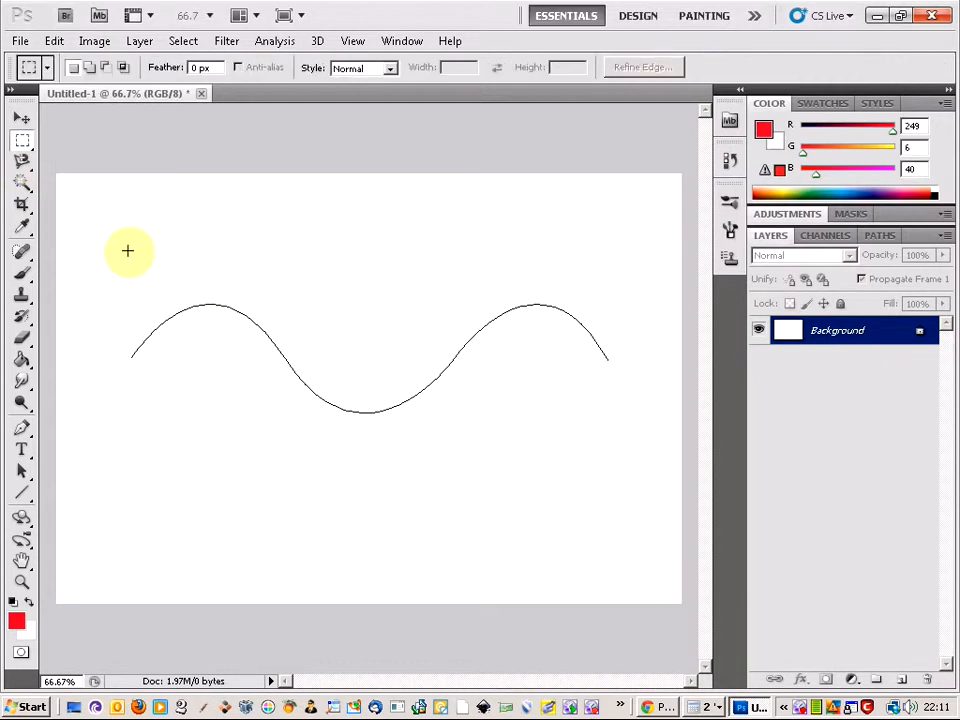
Choose the Brush tool and pick the first bristle brush preset, the Round Point tip, at 36 px
click(22, 280)
click(58, 273)
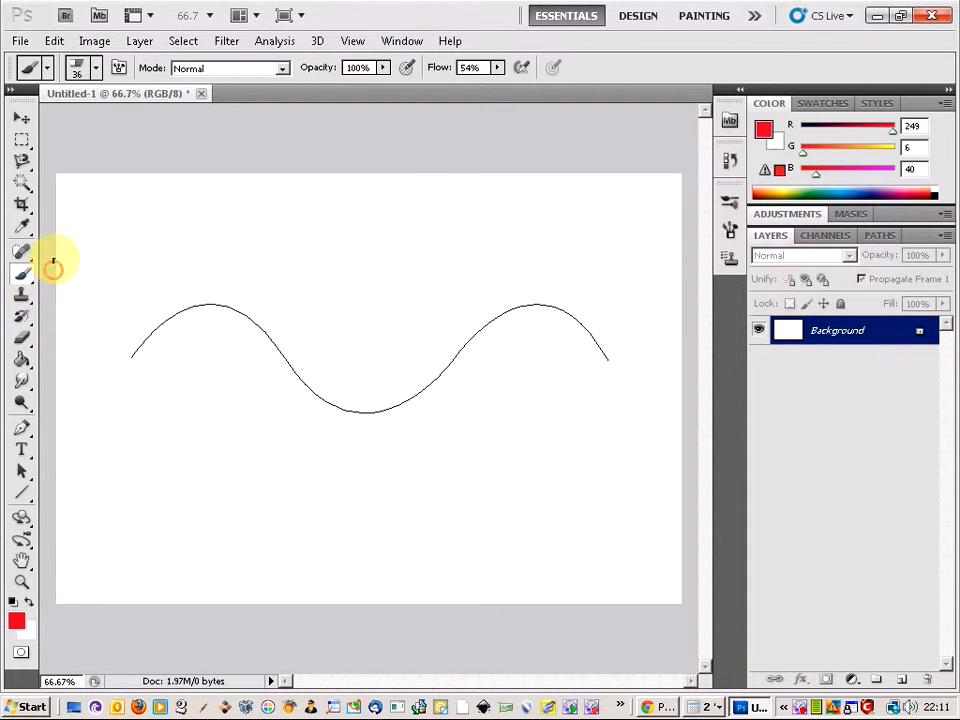
click(96, 70)
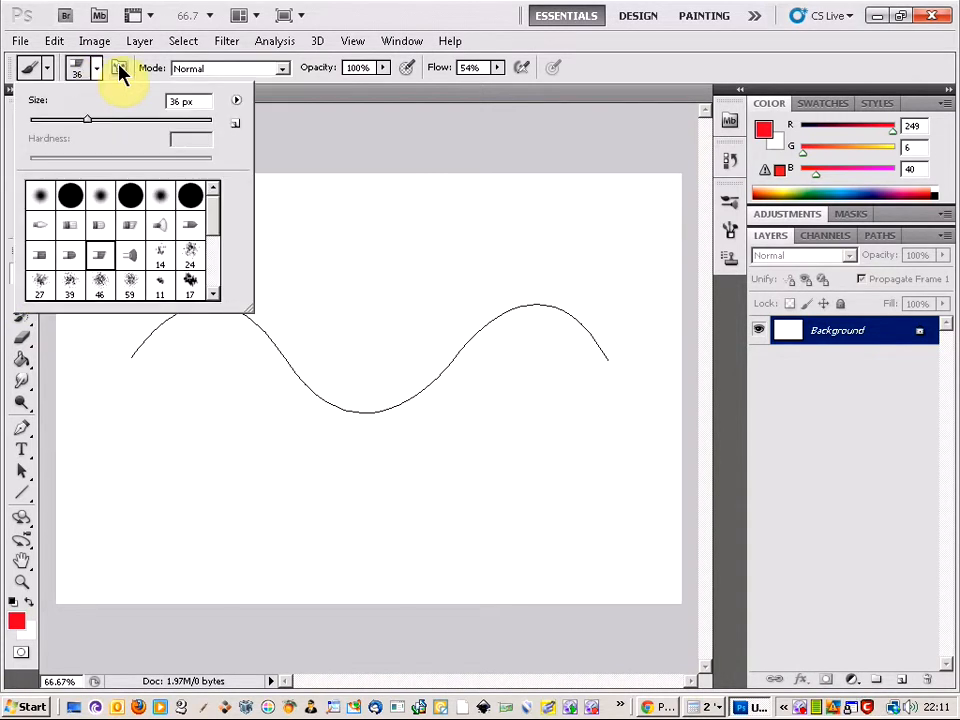
click(119, 70)
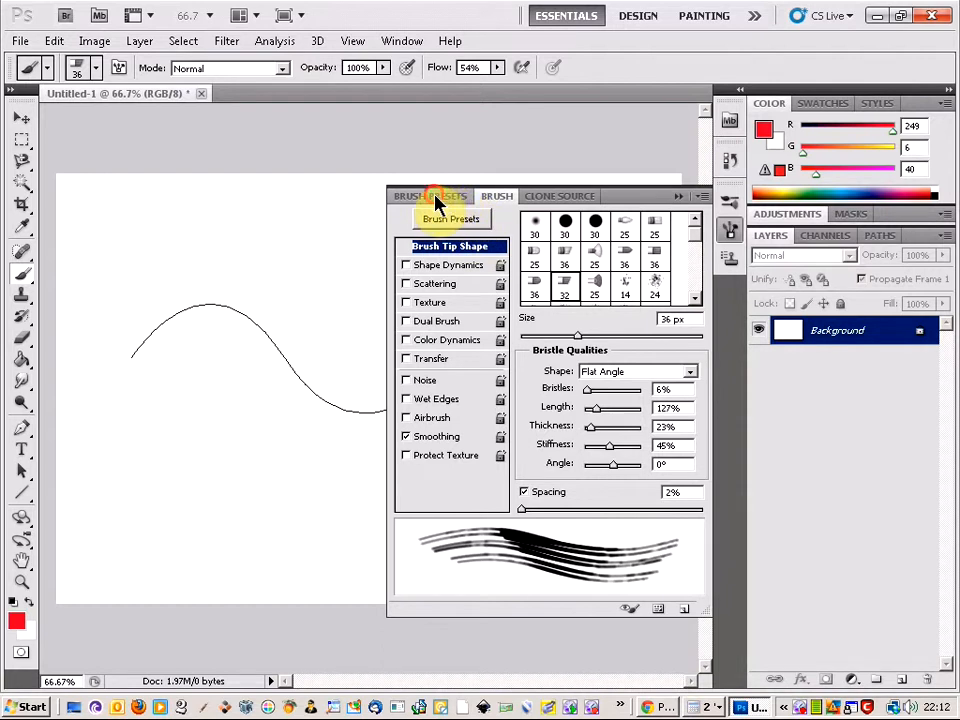
click(440, 198)
drag(704, 338, 701, 264)
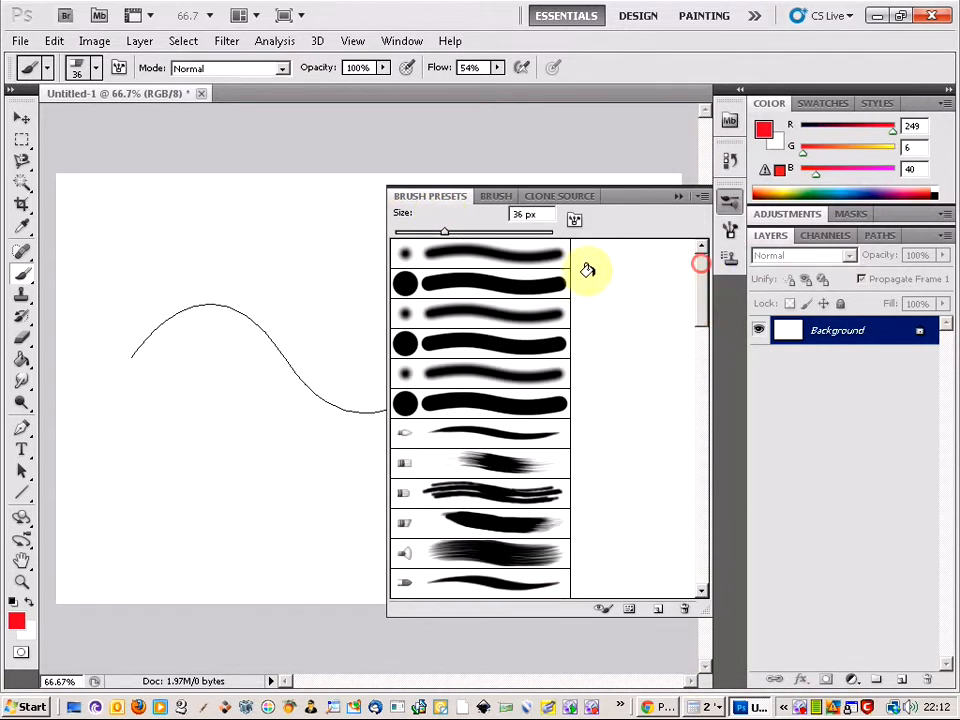
click(485, 440)
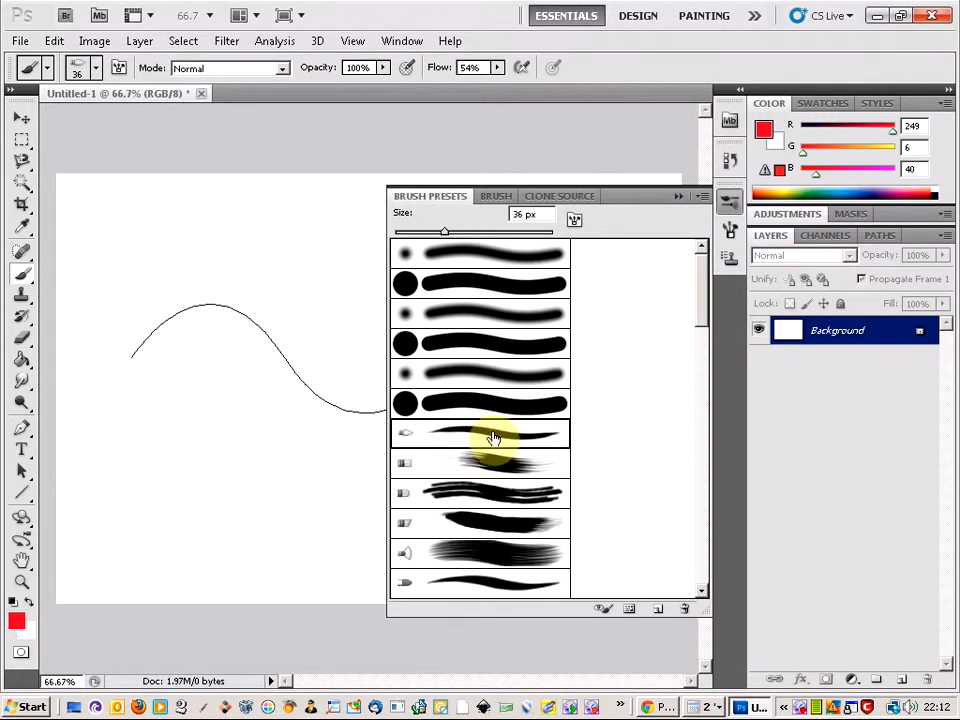
Set the brush tip to bristles 42%, length 181%, thickness 17%, stiffness 87%, angle 50° and spacing 17%
click(493, 198)
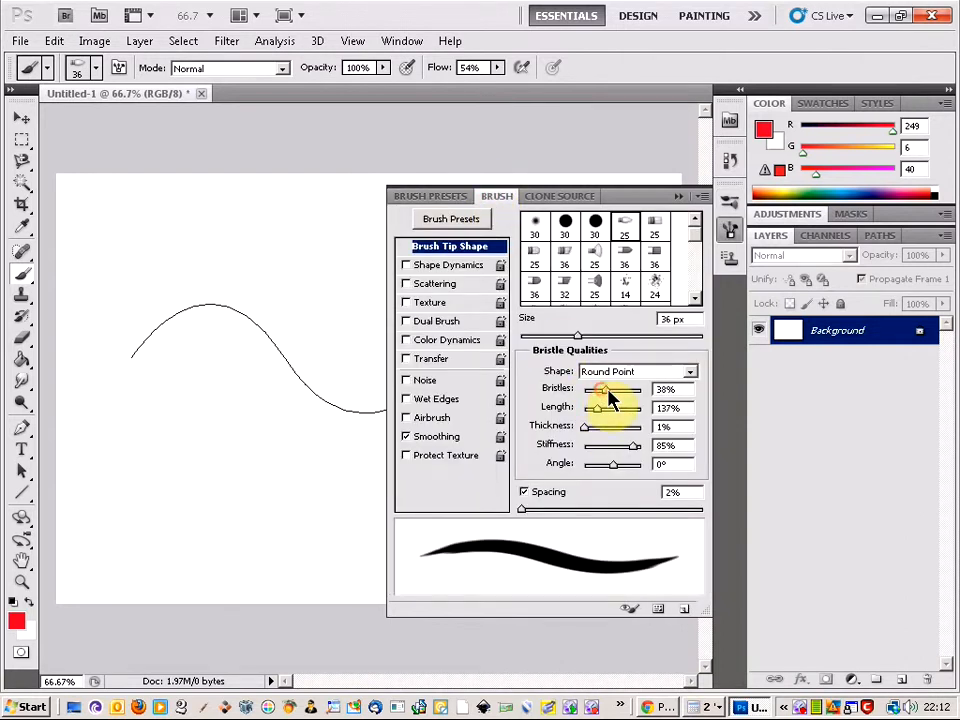
drag(617, 391, 603, 395)
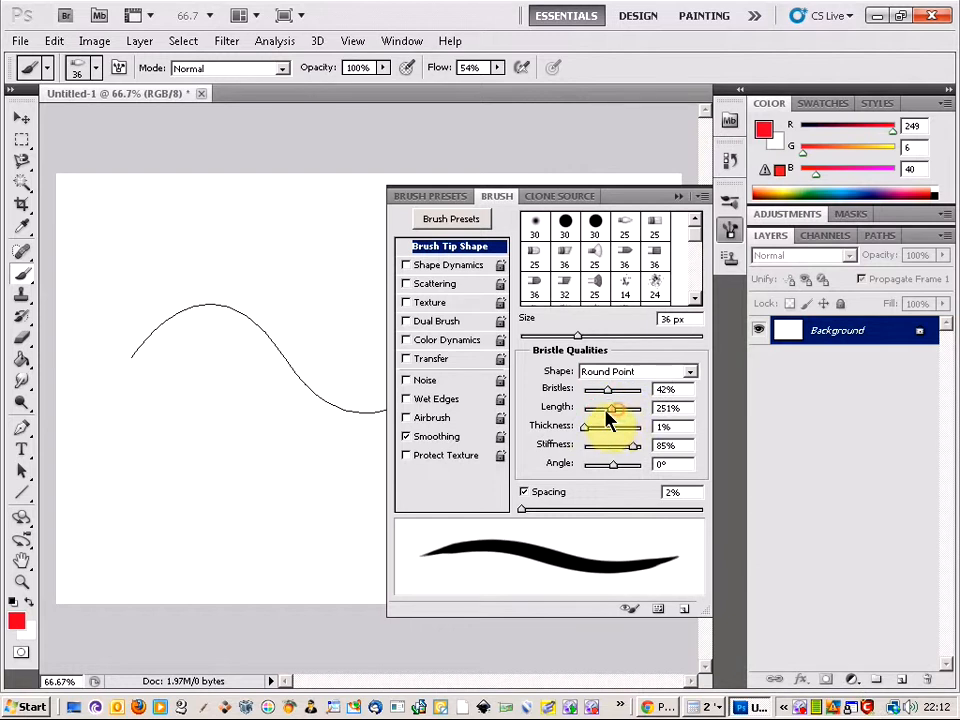
mouse_move(586, 430)
mouse_down()
mouse_move(607, 430)
mouse_move(591, 438)
mouse_move(627, 452)
mouse_move(610, 452)
mouse_move(636, 452)
mouse_move(605, 478)
mouse_move(629, 476)
mouse_up()
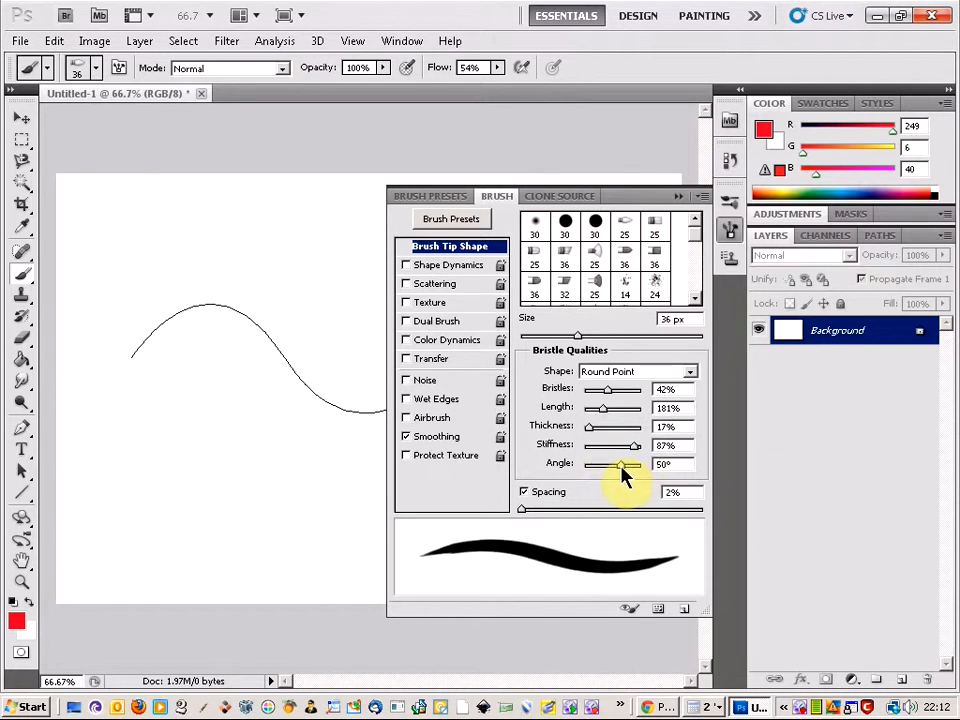
mouse_move(527, 509)
mouse_down()
mouse_move(558, 510)
mouse_move(536, 510)
mouse_up()
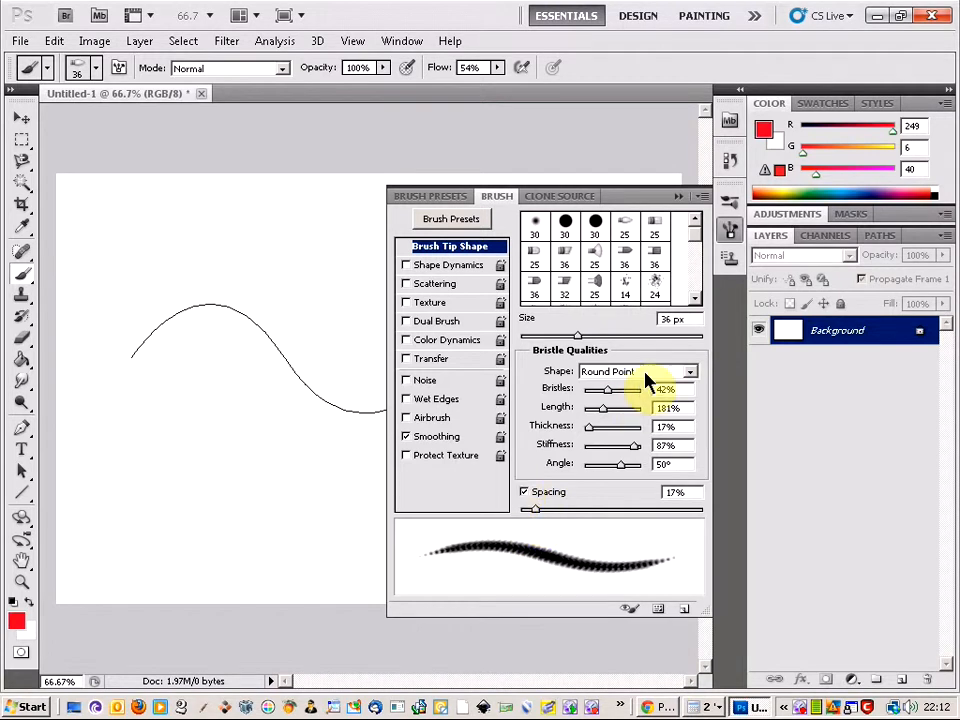
click(679, 198)
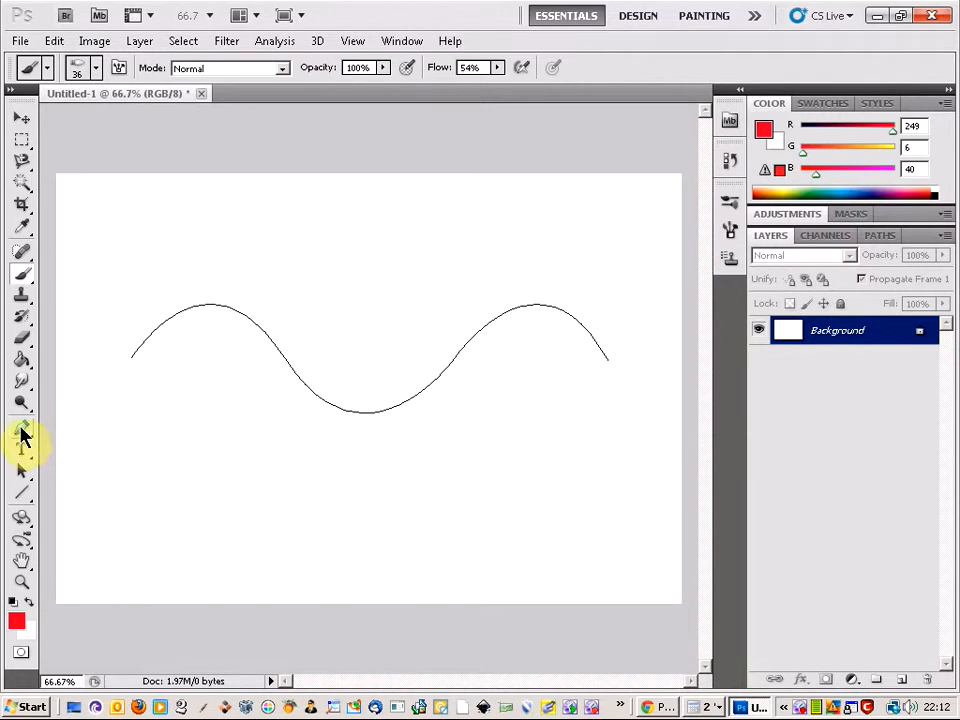
Stroke the wave path in red with the Brush tool and Simulate Pressure enabled
click(22, 430)
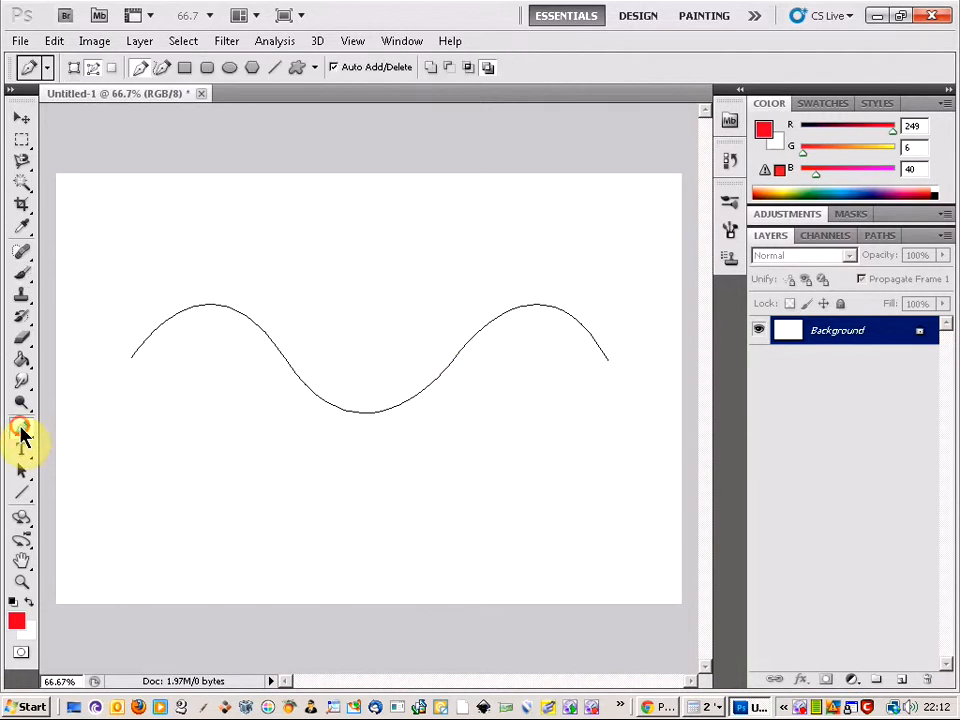
right_click(312, 398)
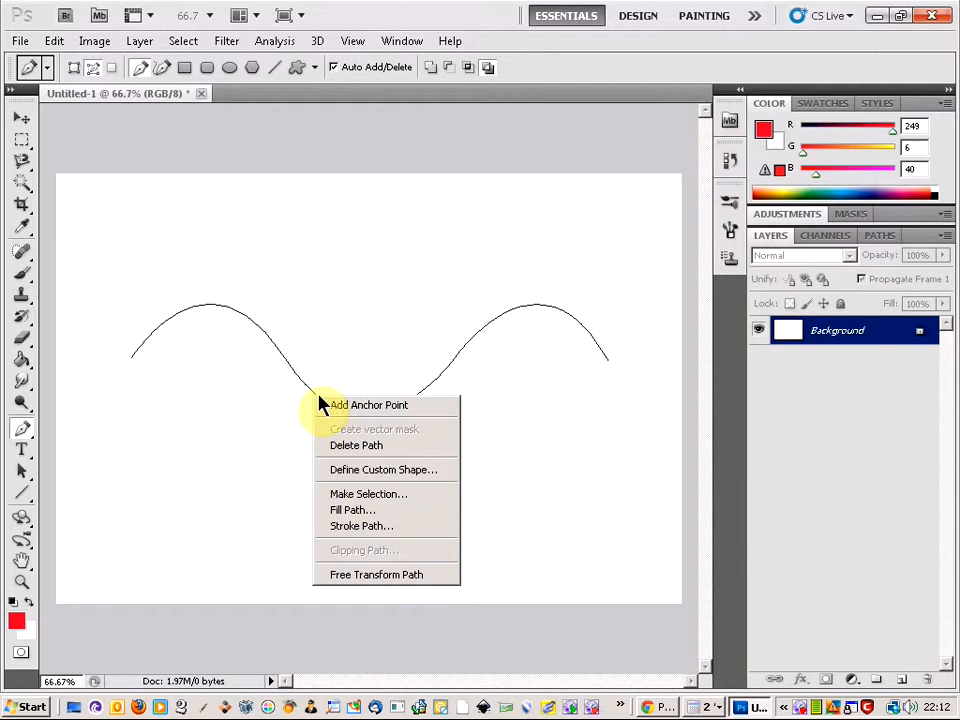
click(385, 527)
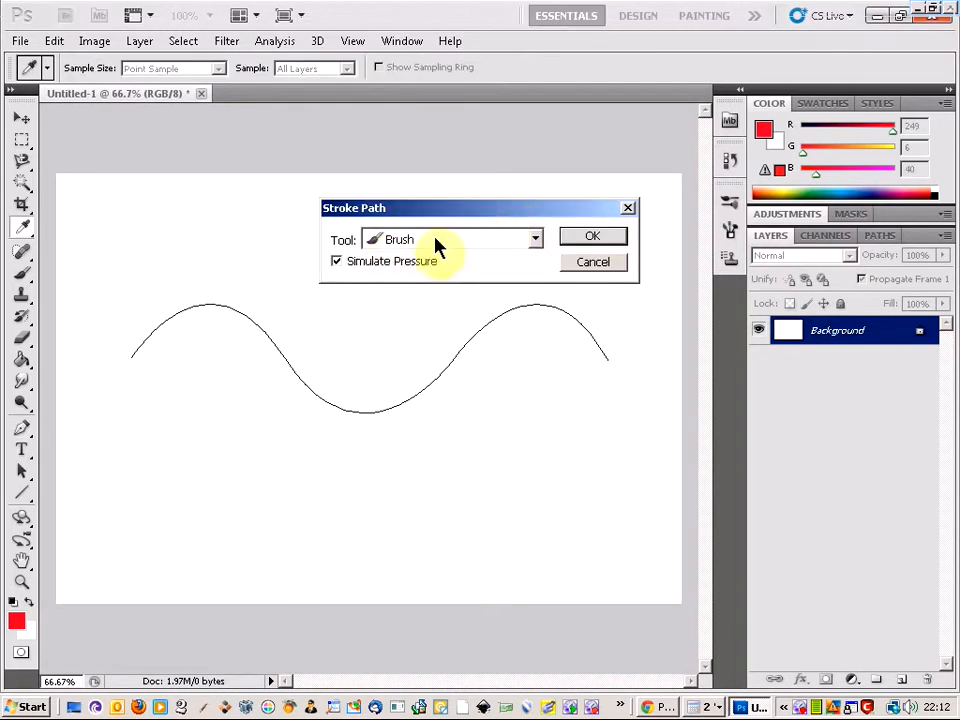
click(535, 239)
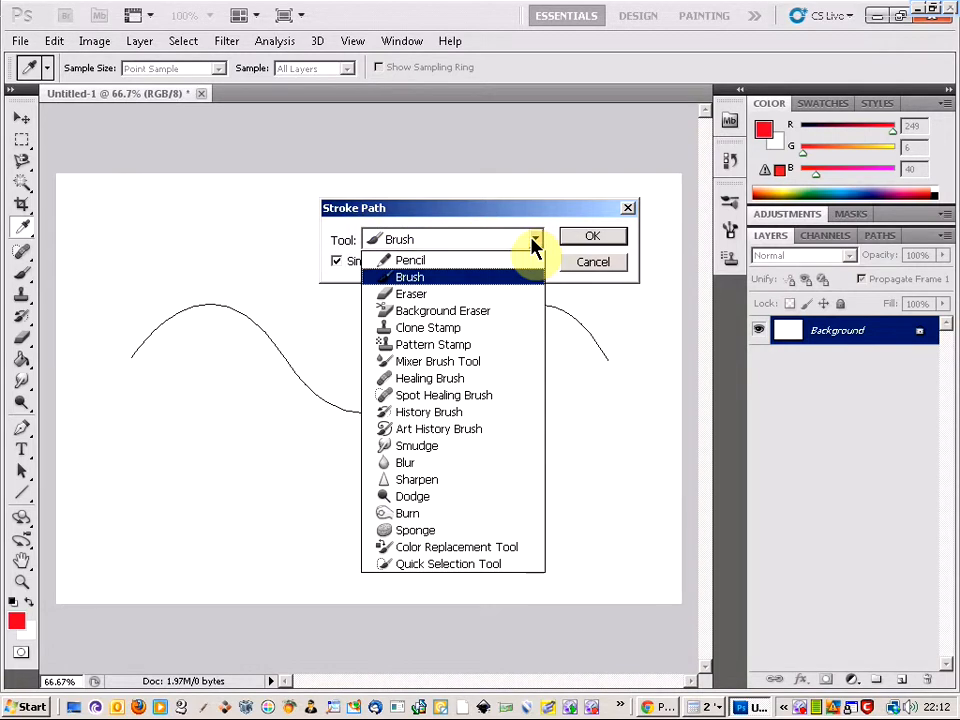
click(495, 279)
click(591, 239)
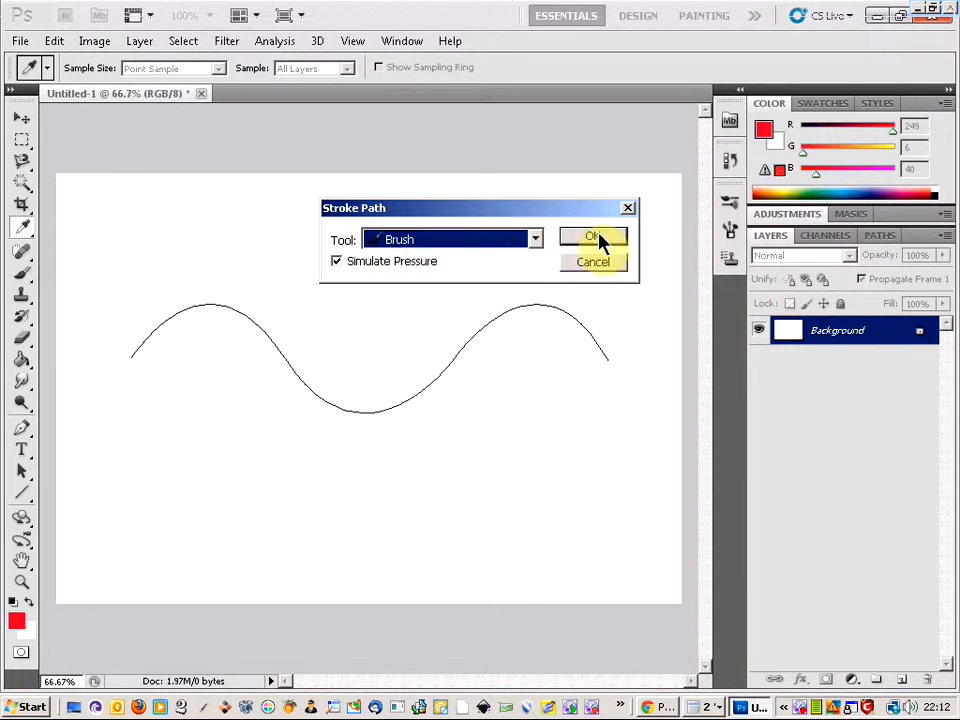
Try to move the red stroke on the locked Background, and convert the Background into a regular layer named Layer 0
click(21, 118)
click(381, 331)
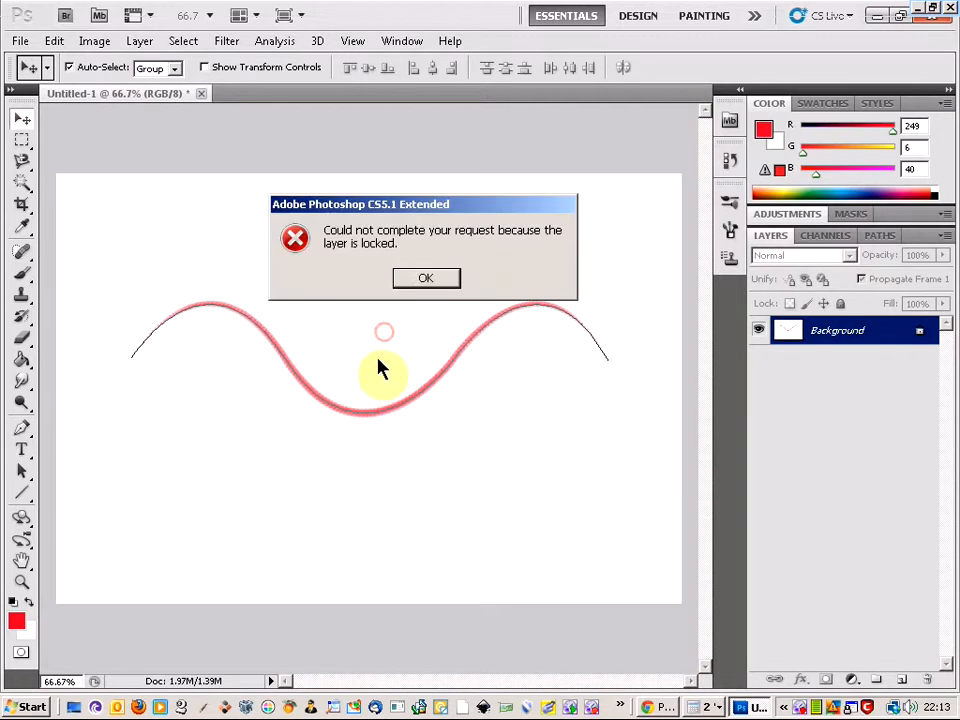
click(407, 280)
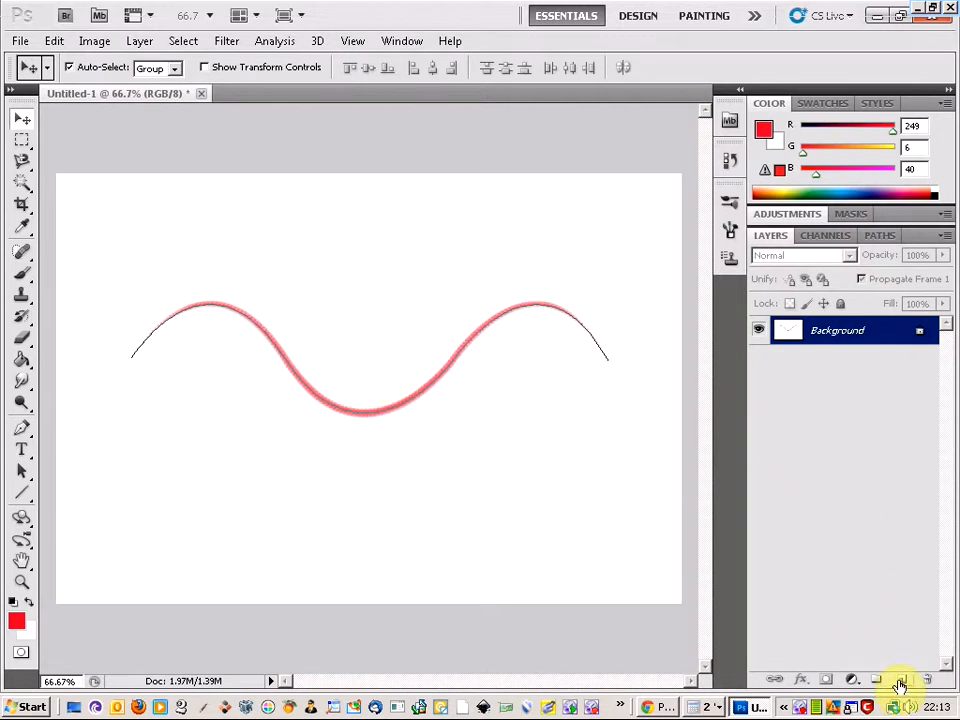
double_click(848, 343)
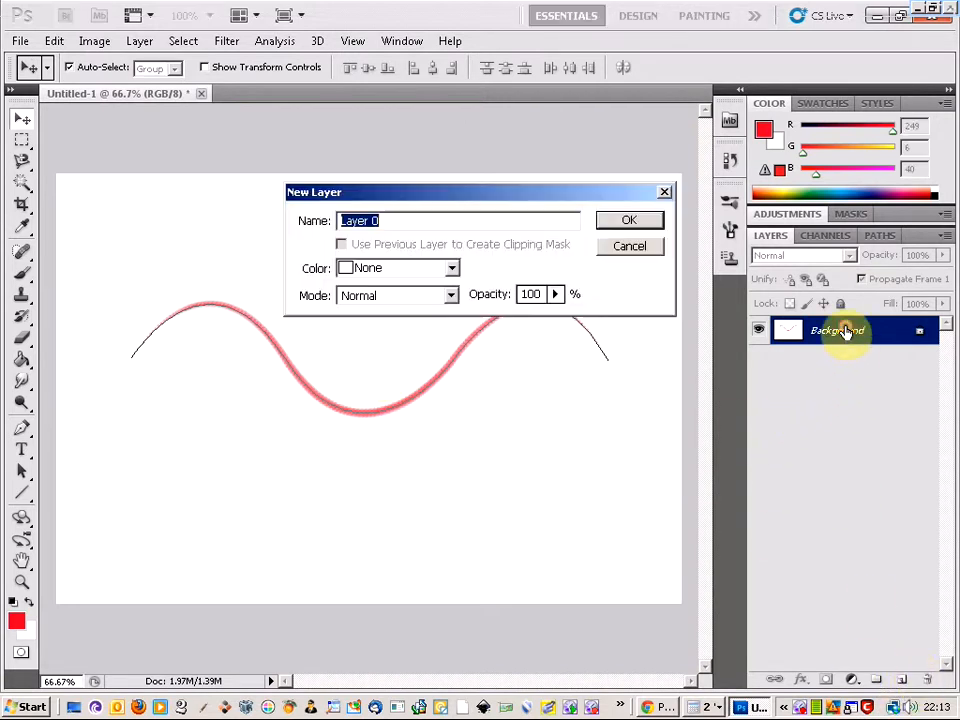
click(648, 222)
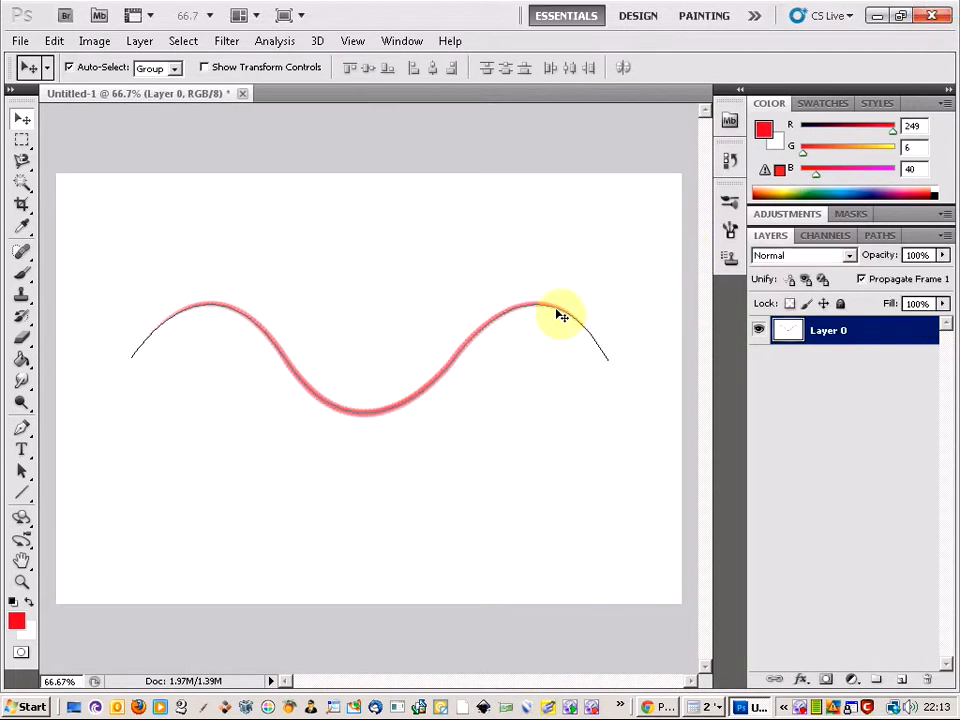
Try moving Layer 0 slightly upward off the path, and undo the move
click(345, 383)
drag(345, 383, 343, 351)
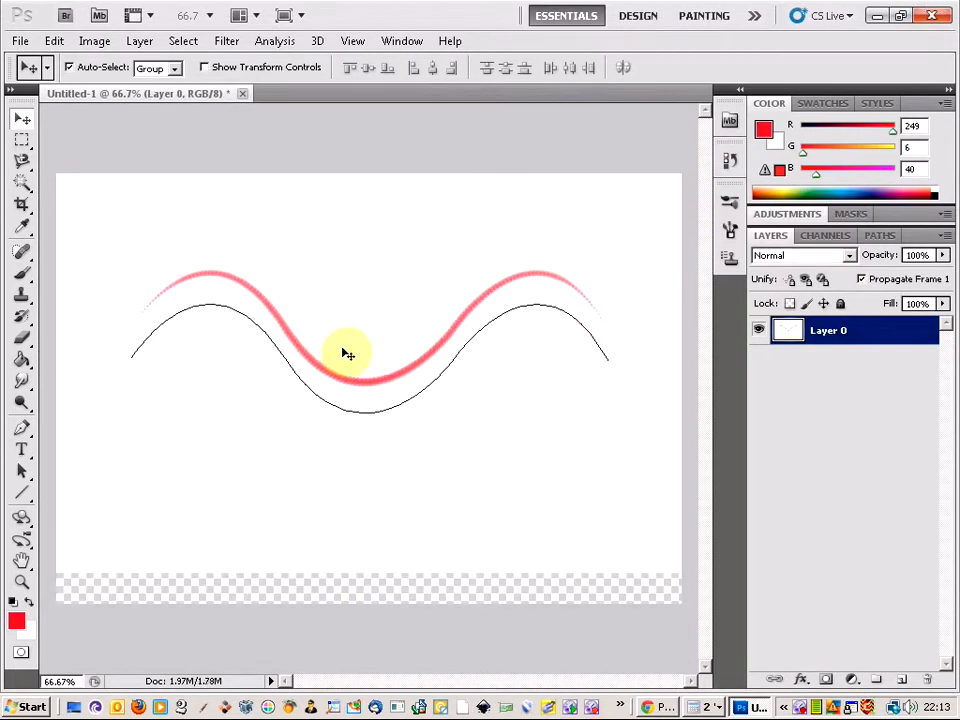
key(ctrl+z)
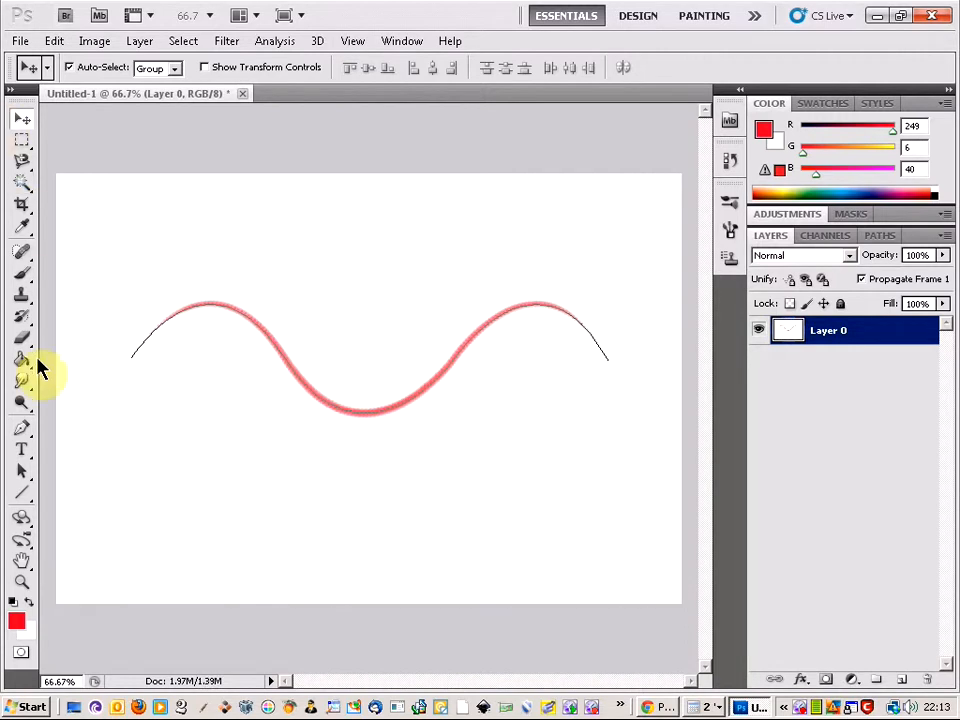
Free-transform the wave path down to center at about X 500 px, Y 322 px, just below the red stroke, and apply the transformation
click(24, 428)
right_click(31, 428)
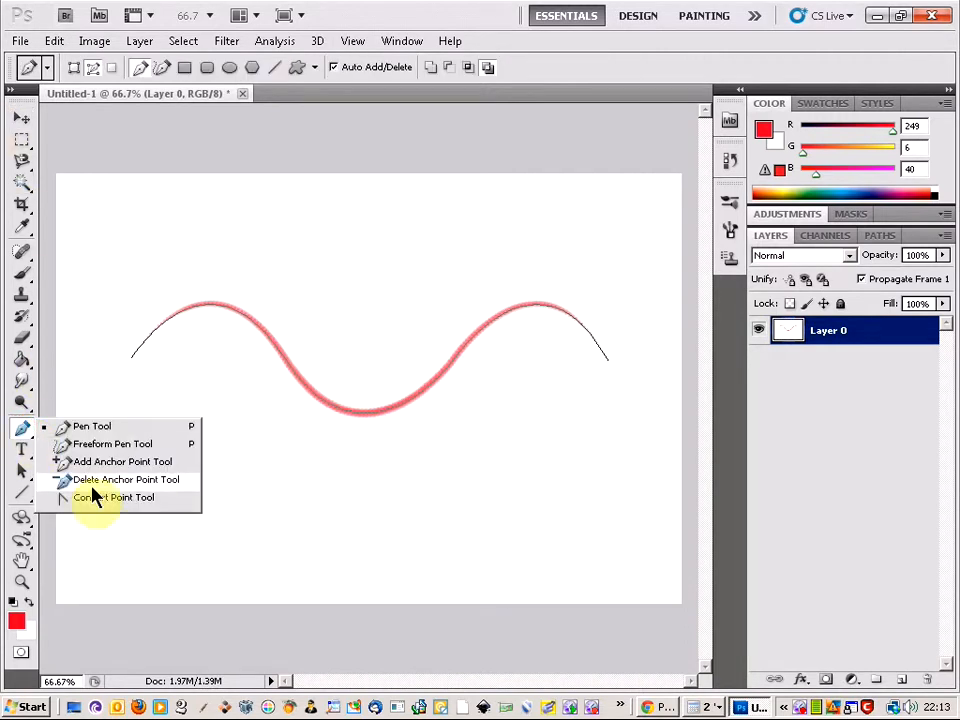
click(99, 427)
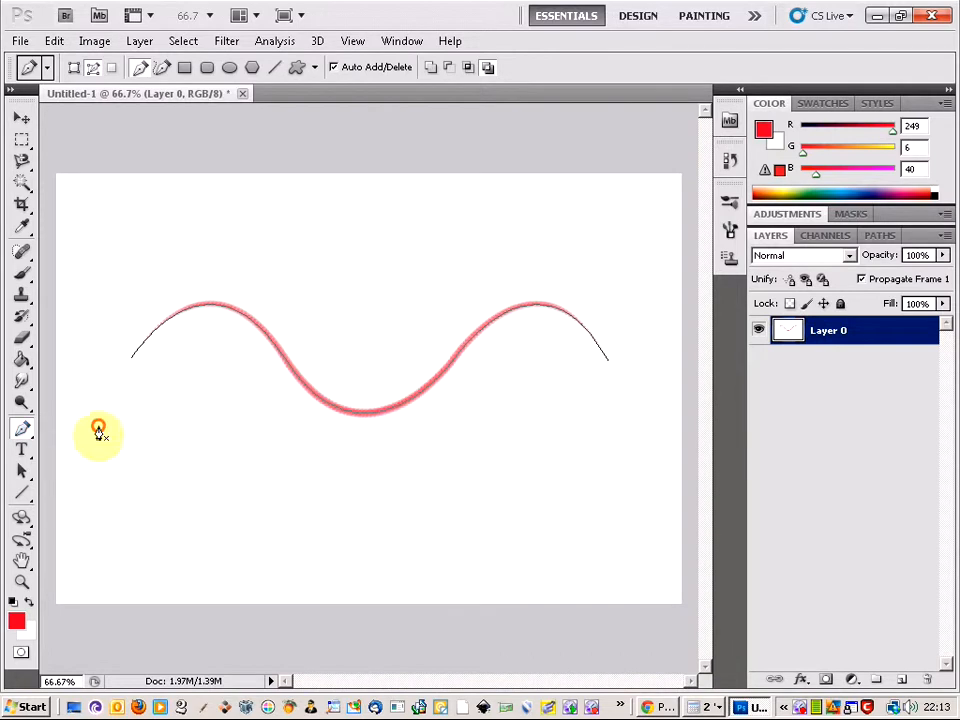
right_click(357, 417)
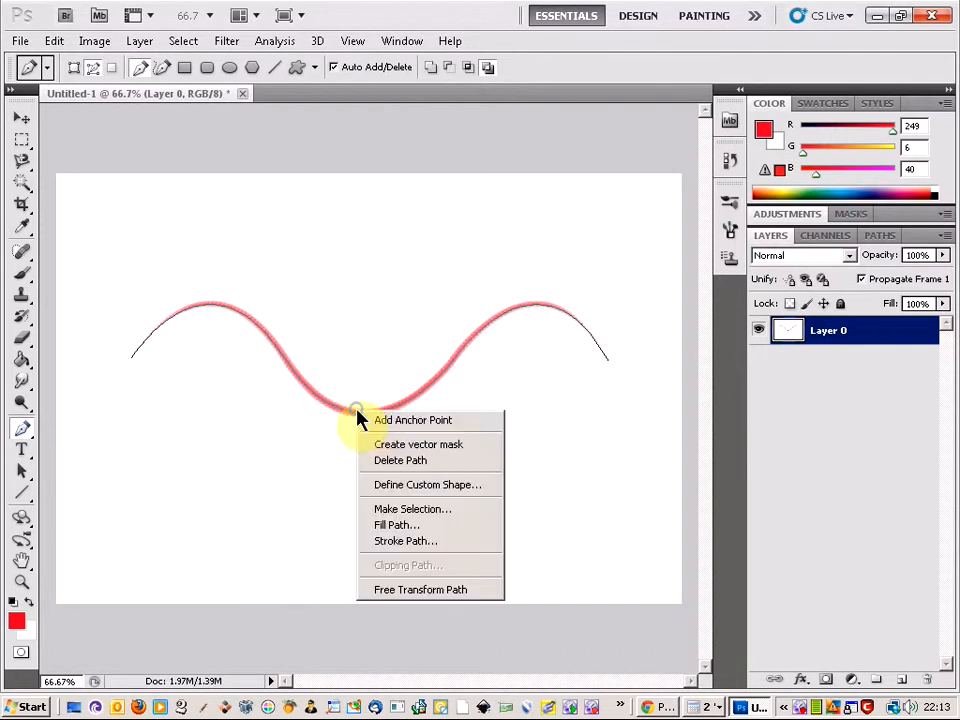
click(414, 589)
drag(401, 347, 401, 365)
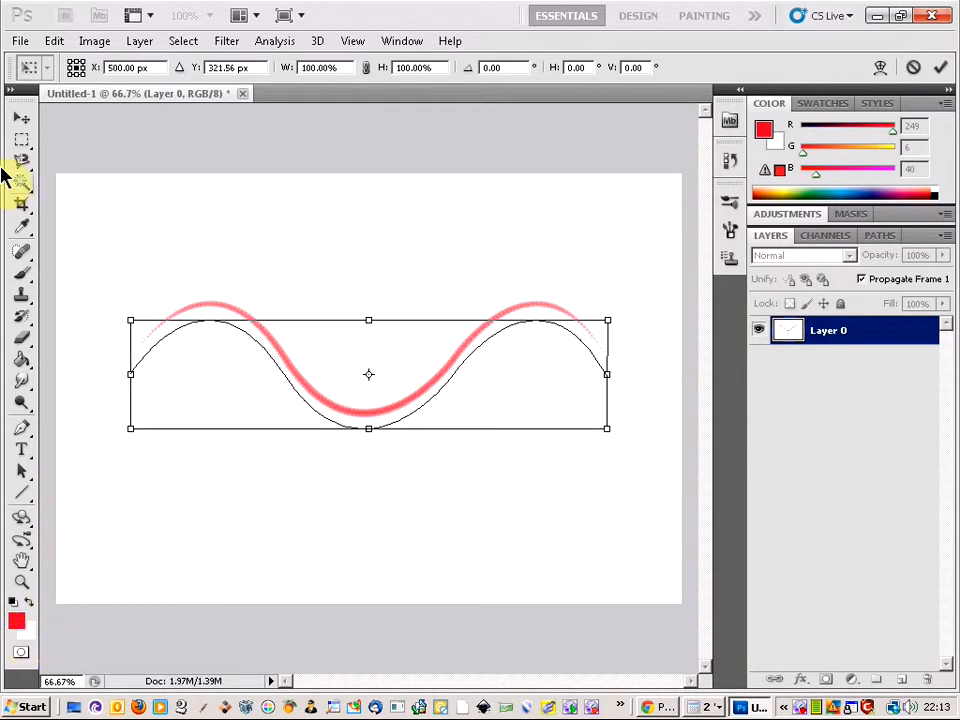
click(23, 141)
click(369, 280)
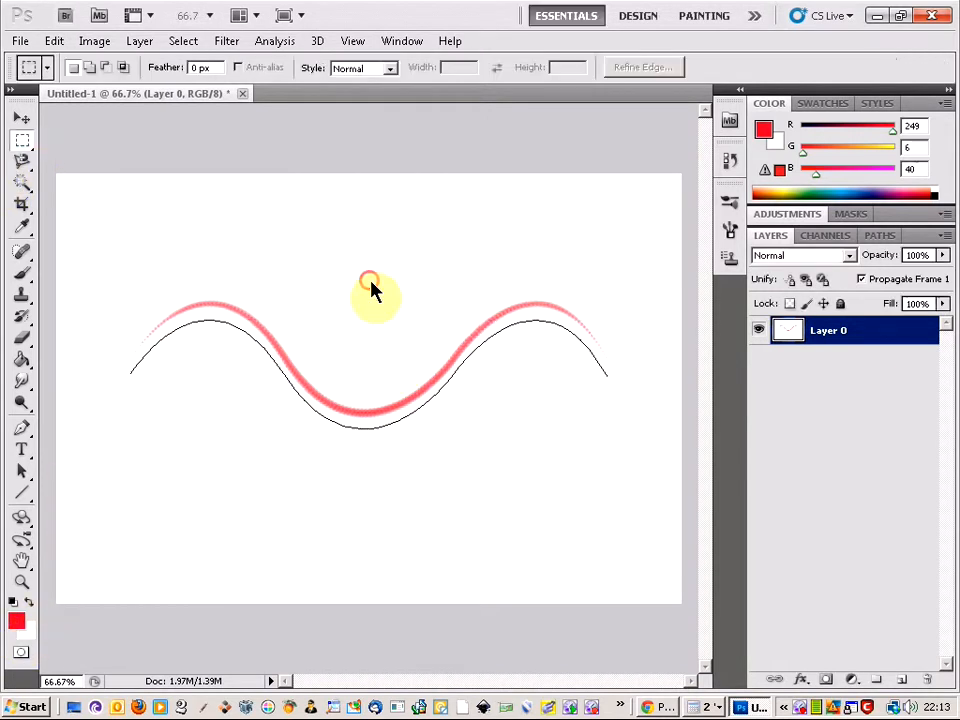
Set the foreground color to blue (#3906f9) and stroke the wave path with the Brush tool
click(18, 621)
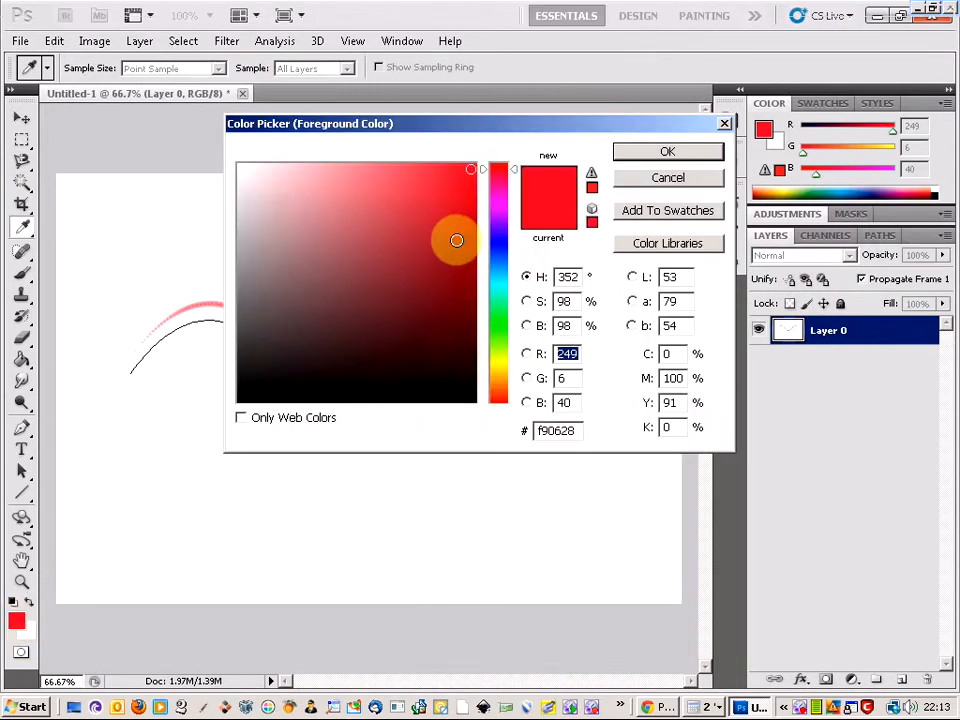
click(500, 237)
click(668, 151)
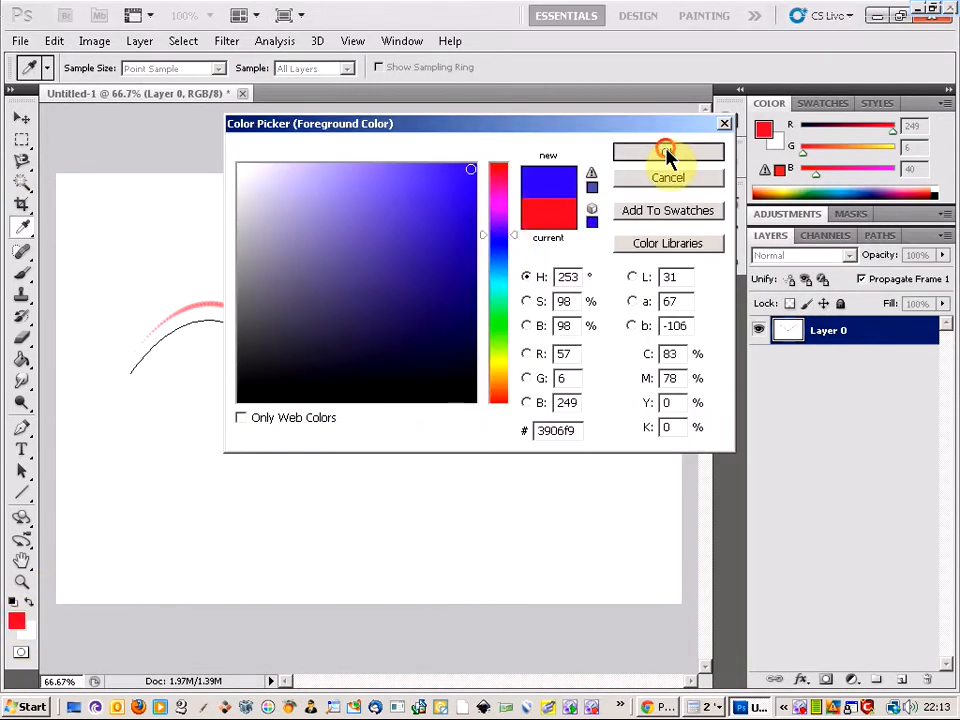
click(23, 428)
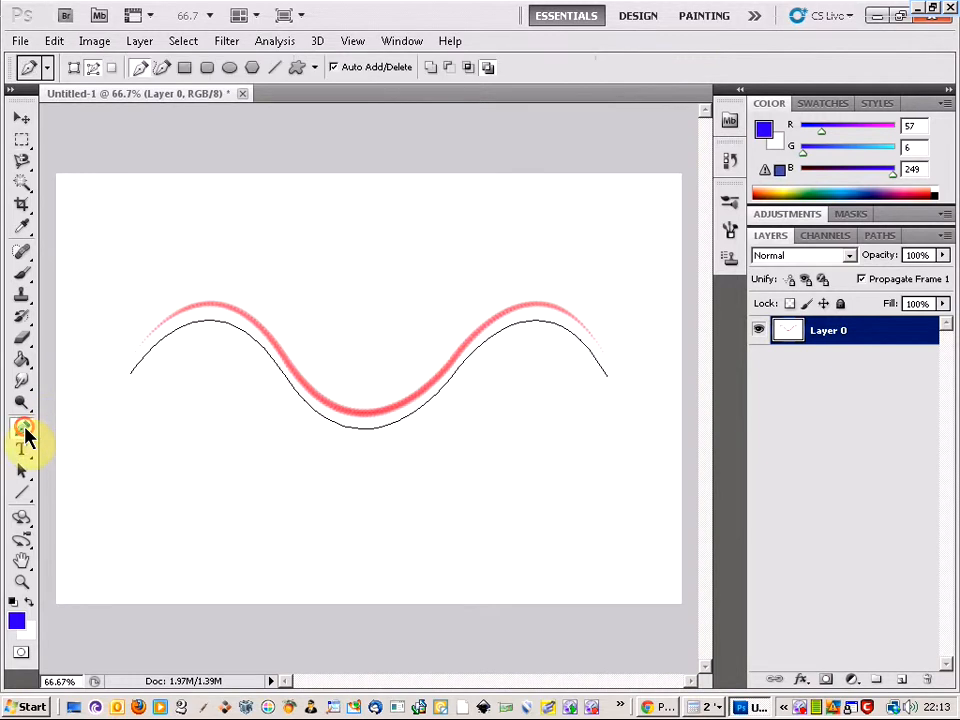
right_click(324, 417)
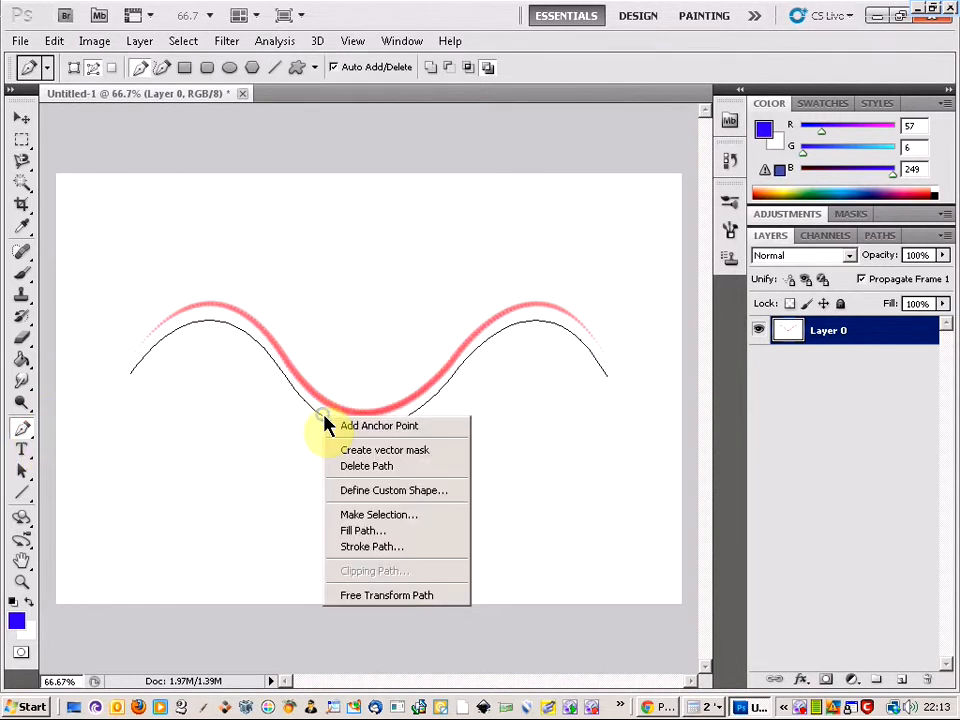
click(372, 547)
click(578, 236)
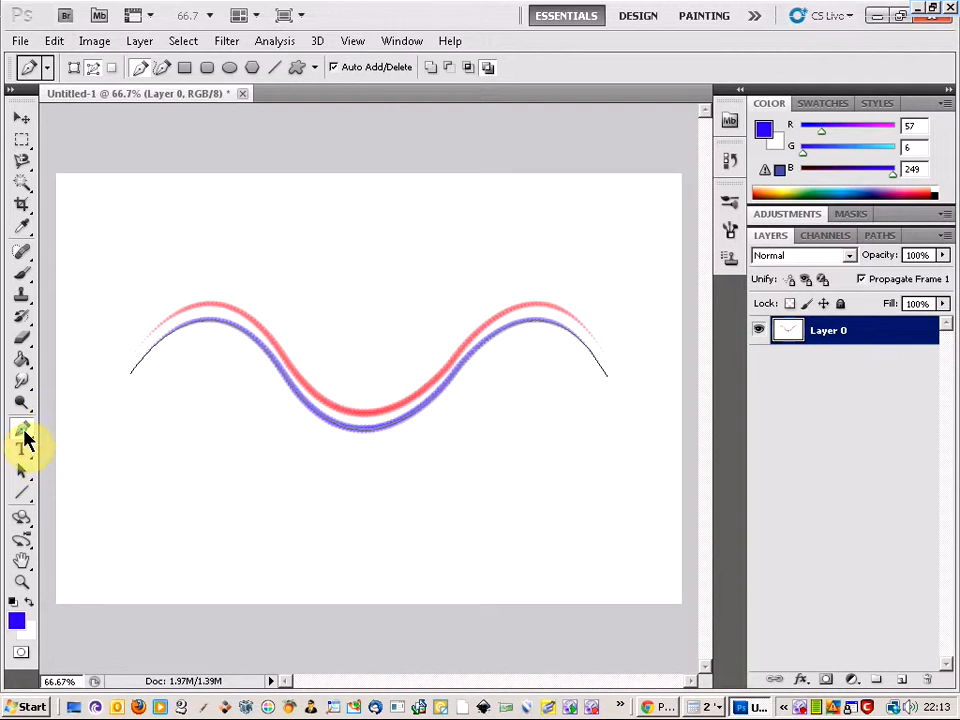
Free-transform the wave path down to center at about X 507.5 px, Y 351.5 px, just below the blue stroke, and apply the transformation
right_click(345, 430)
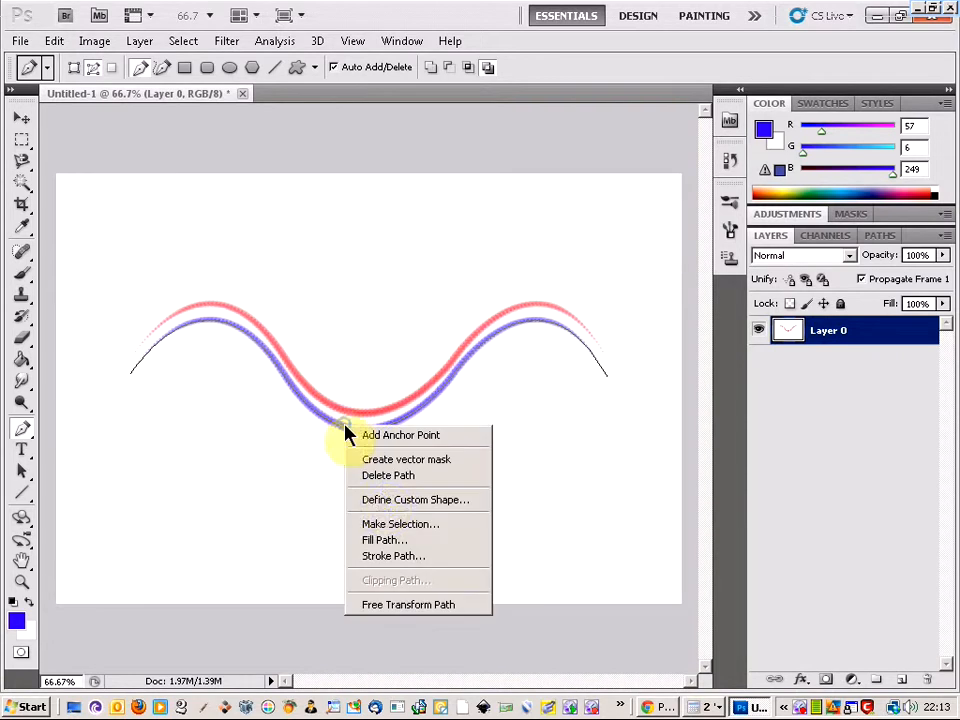
click(414, 603)
drag(377, 372, 381, 371)
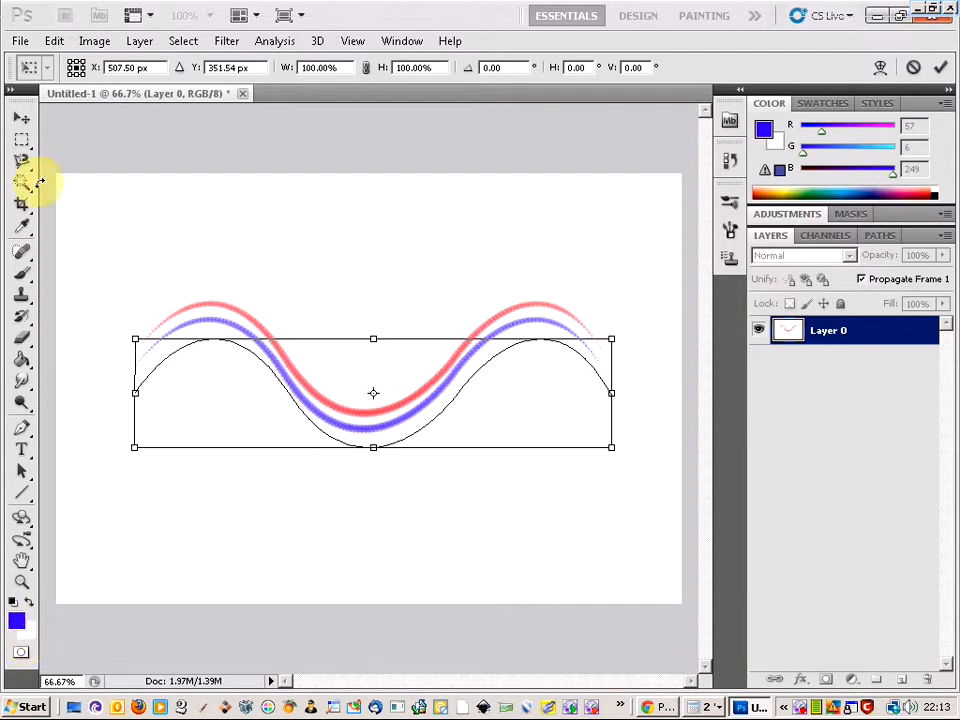
click(22, 140)
click(356, 281)
Set the foreground color to yellow (#f6f906) and stroke the wave path using the Brush tool with Simulate Pressure enabled
click(16, 622)
click(504, 364)
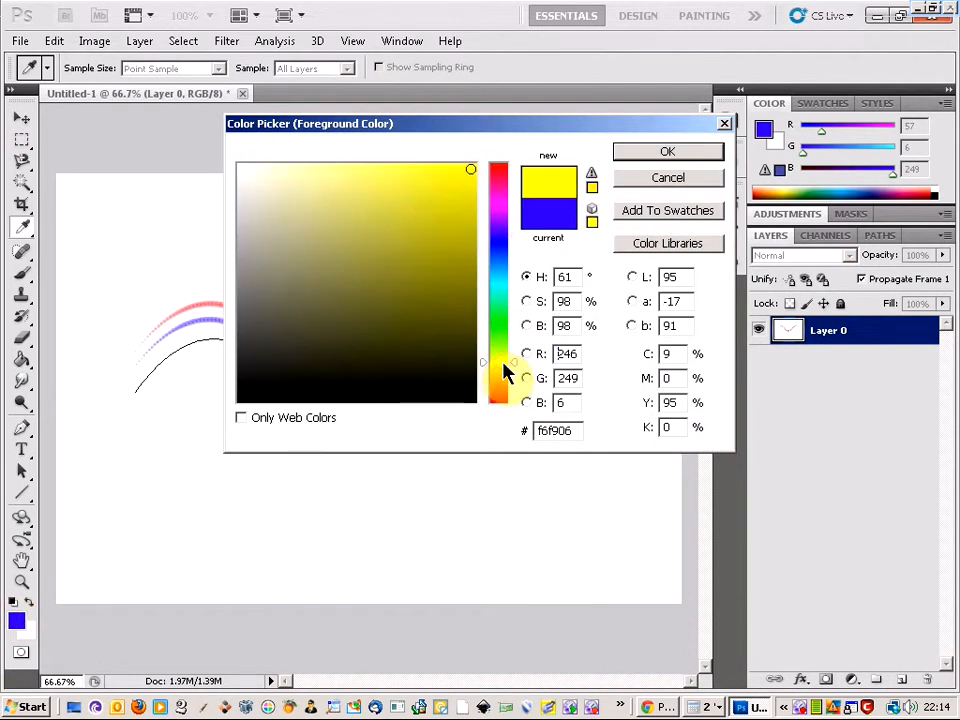
click(659, 150)
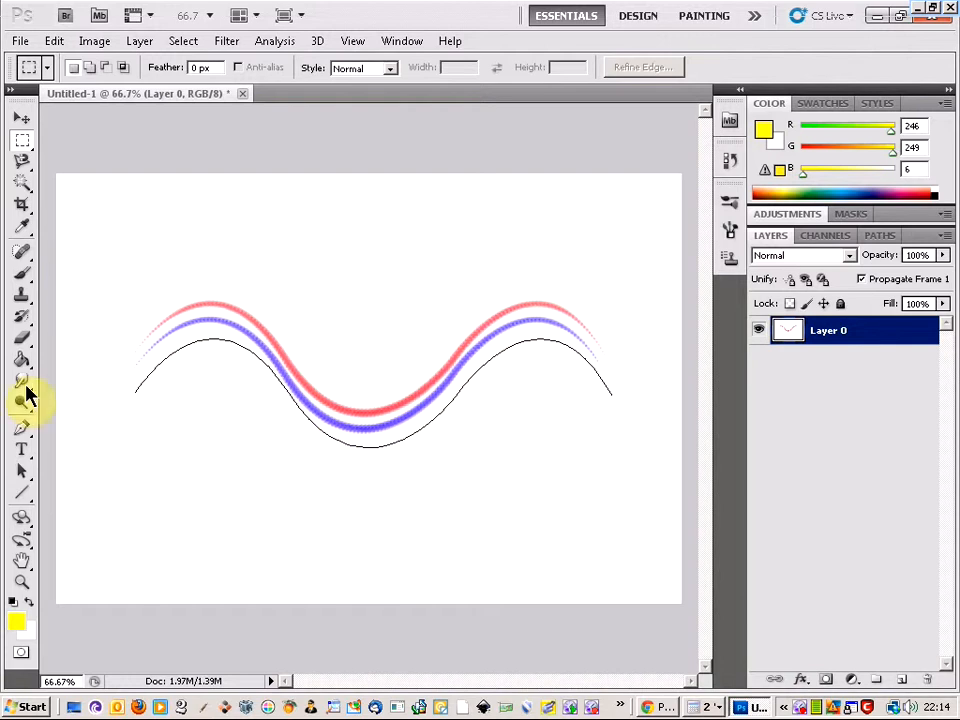
click(21, 428)
right_click(353, 453)
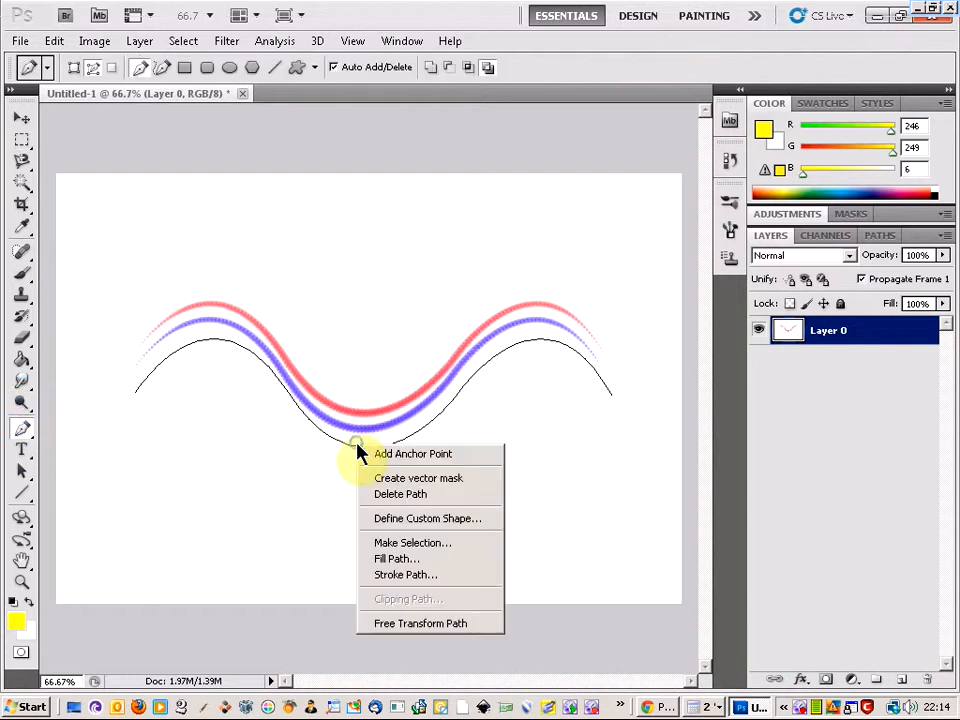
click(405, 575)
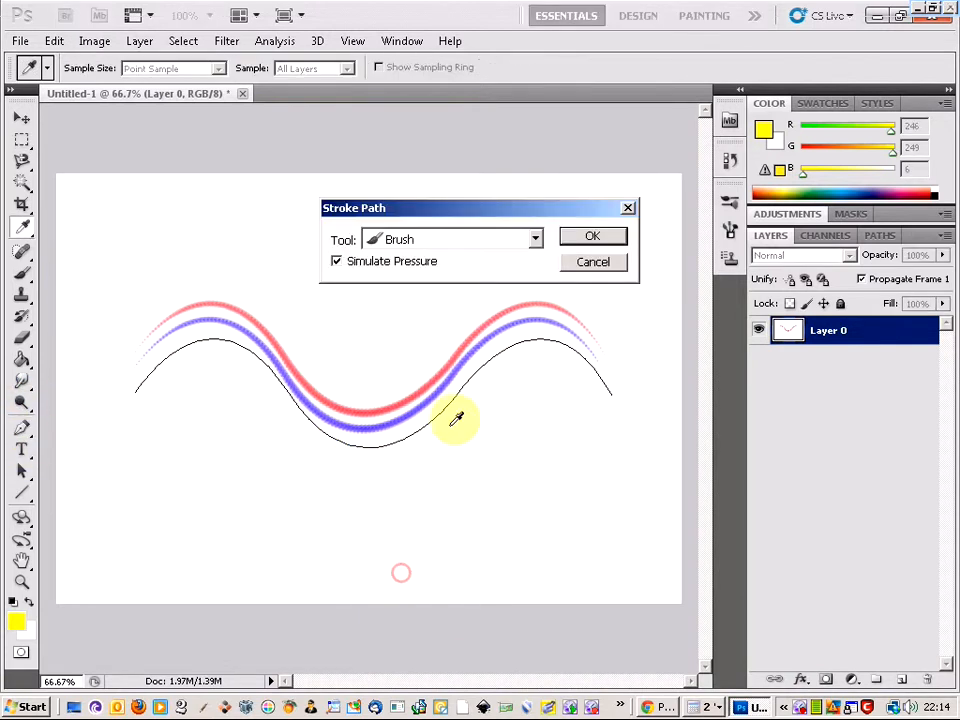
click(594, 238)
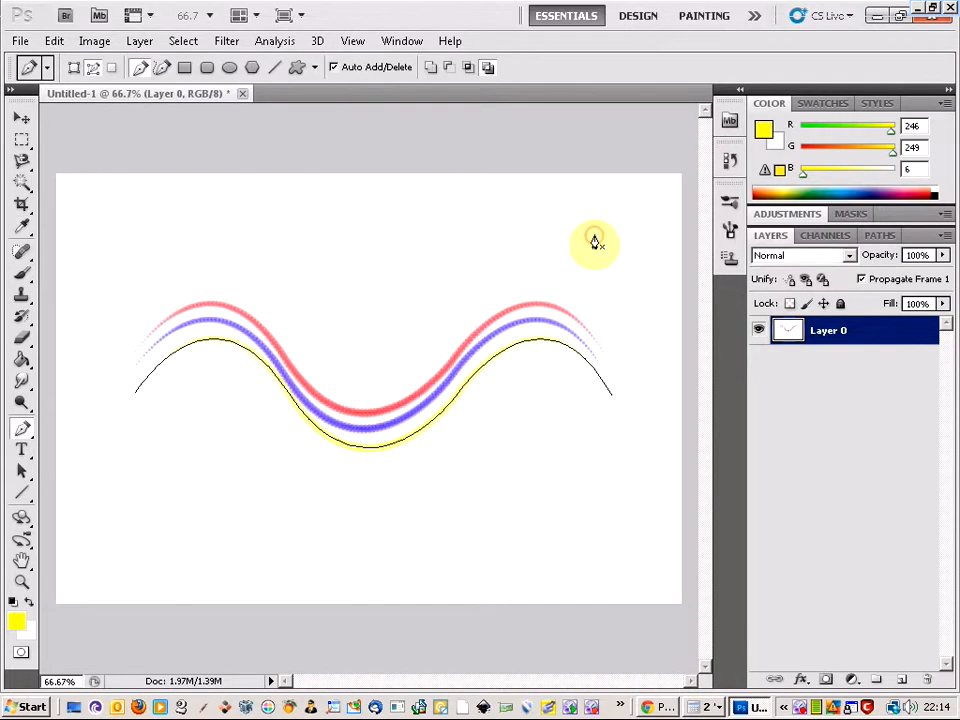
Free-transform the wave path over the colored strokes, scaling it to about 68.4% width and 168.6% height
click(21, 427)
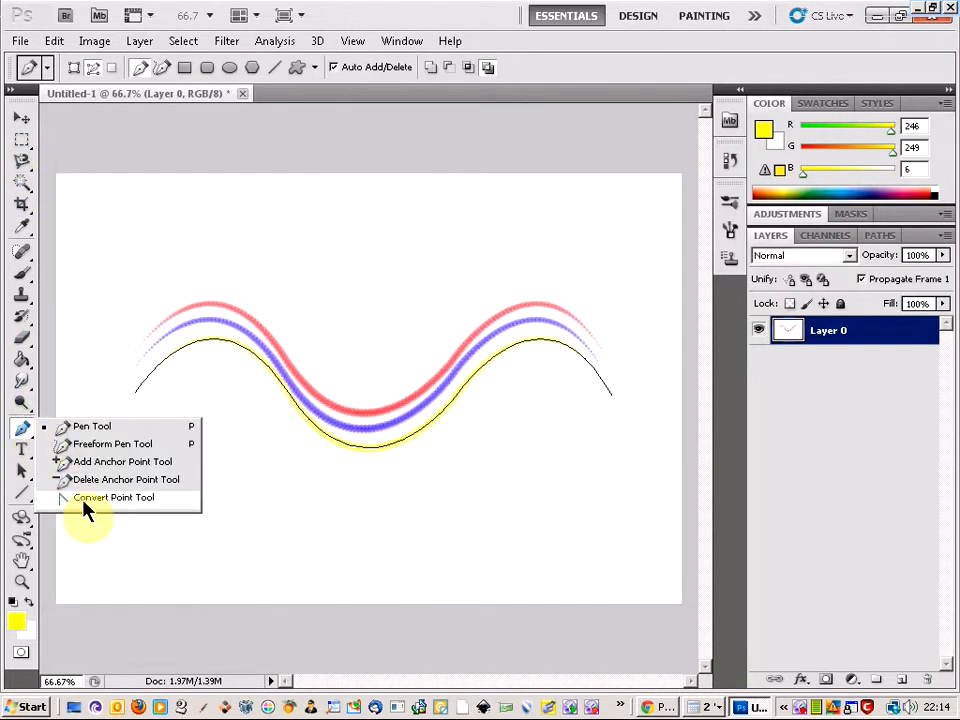
click(86, 499)
right_click(342, 447)
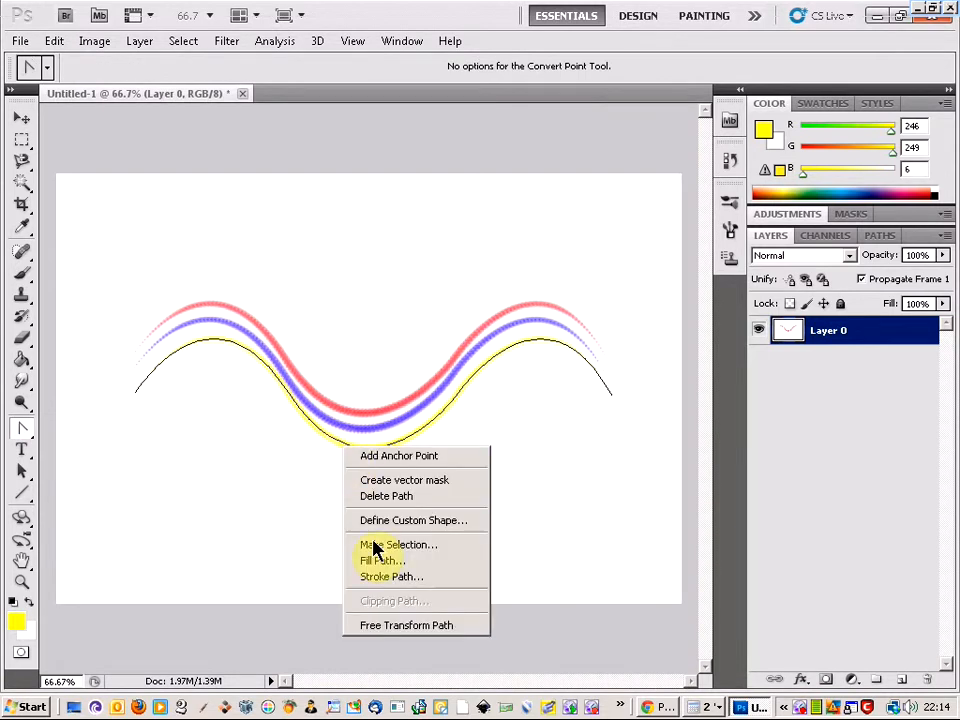
click(380, 626)
drag(401, 358, 418, 489)
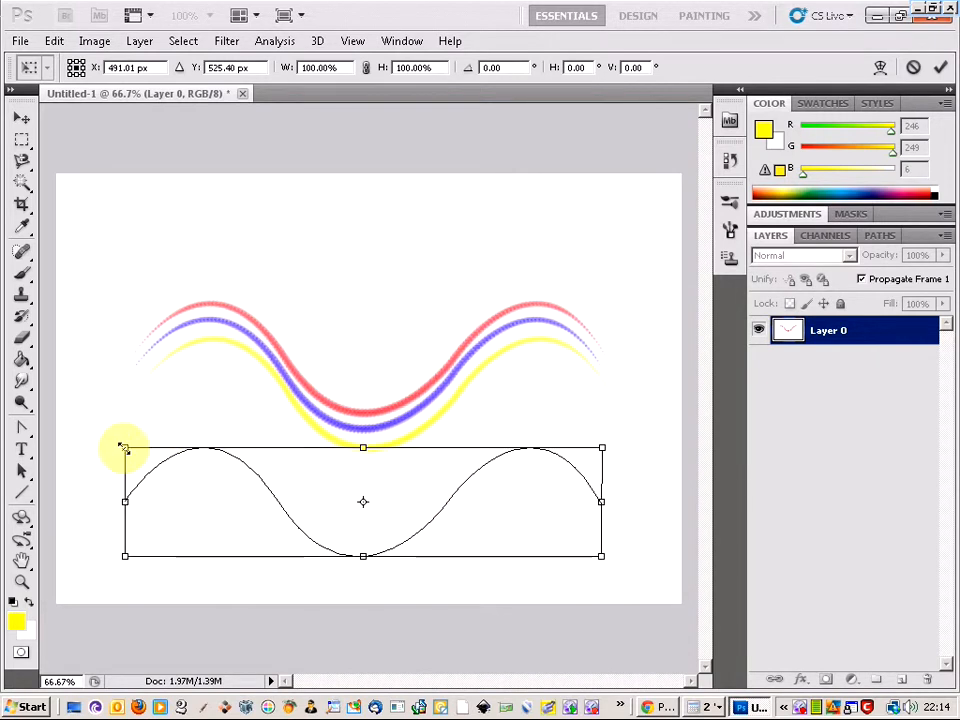
drag(125, 447, 404, 459)
drag(422, 414, 441, 443)
drag(486, 484, 363, 277)
drag(285, 368, 214, 368)
drag(441, 368, 541, 367)
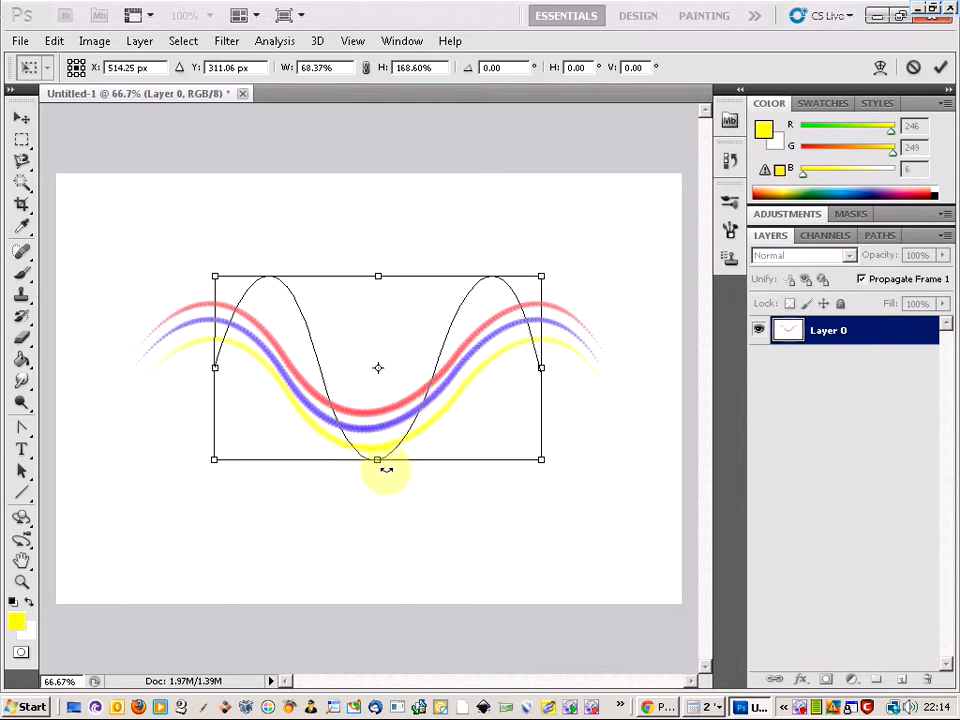
Stretch the path vertically to about 240.6% height, centered at about X 514 px, Y 331 px, and apply the transformation
drag(377, 460, 377, 511)
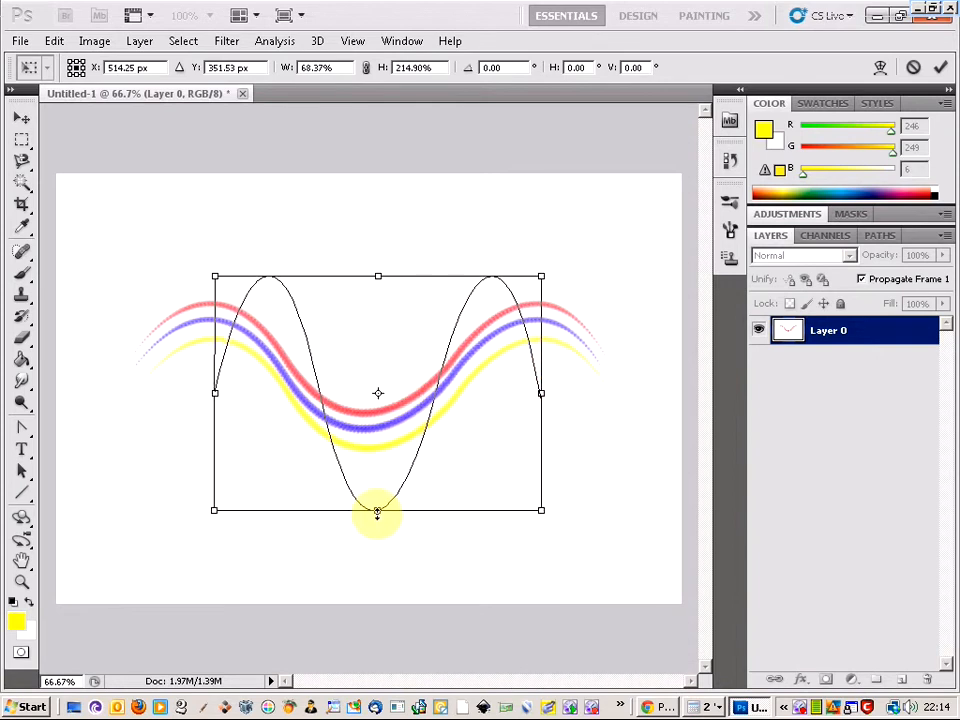
drag(377, 274, 378, 248)
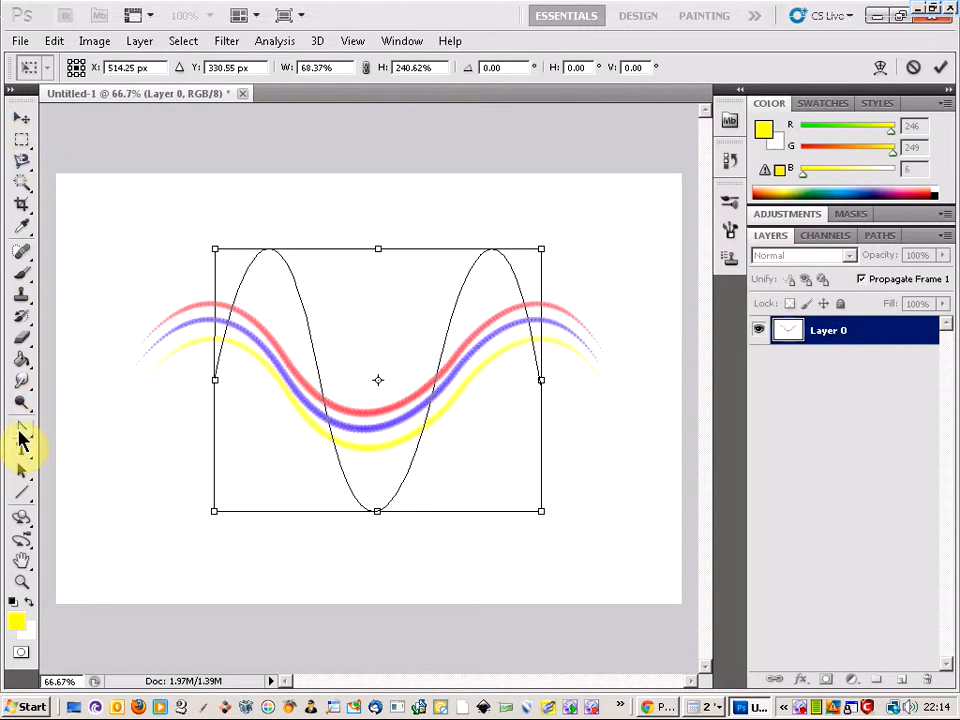
click(20, 430)
click(386, 280)
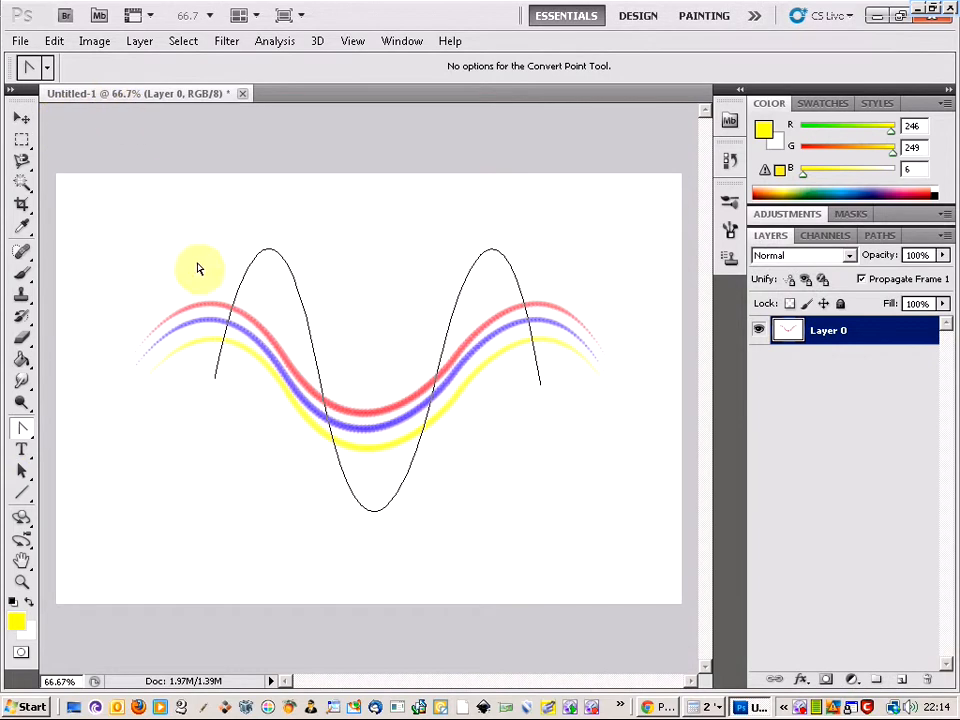
Choose a 36 px Round Blunt bristle brush preset for the Brush tool and show its tip shape settings
click(18, 274)
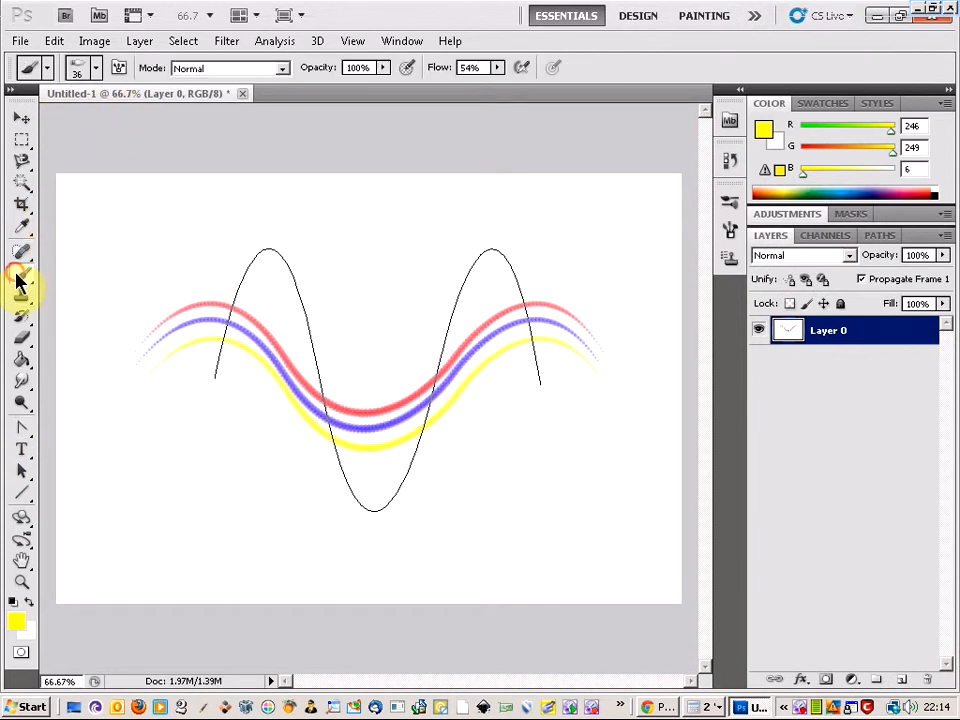
click(17, 276)
click(118, 67)
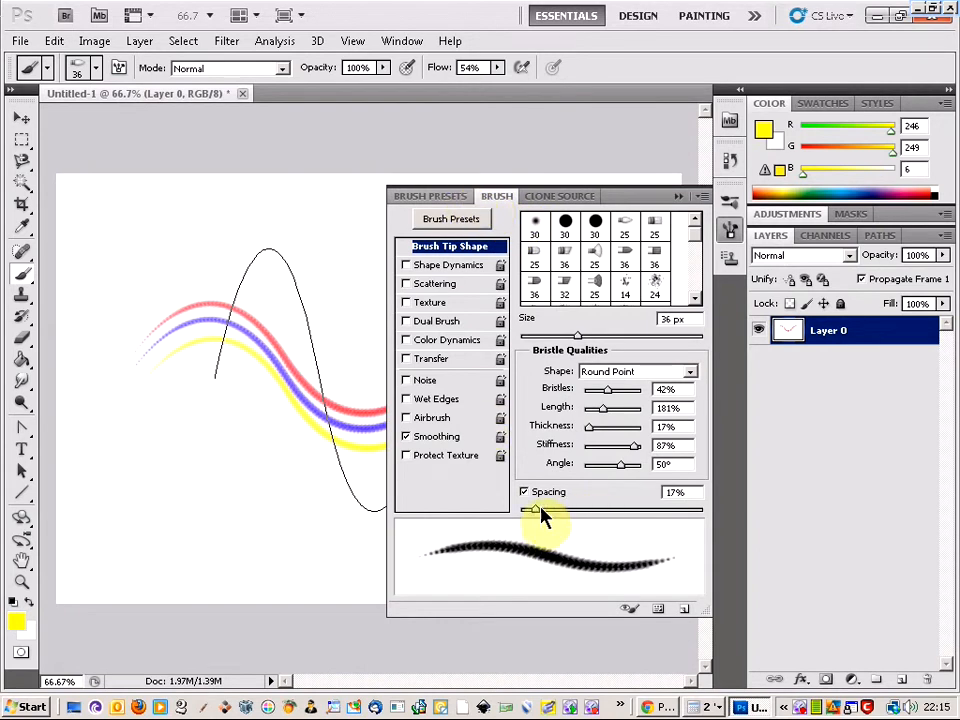
click(440, 196)
click(527, 465)
click(512, 467)
click(688, 268)
click(494, 196)
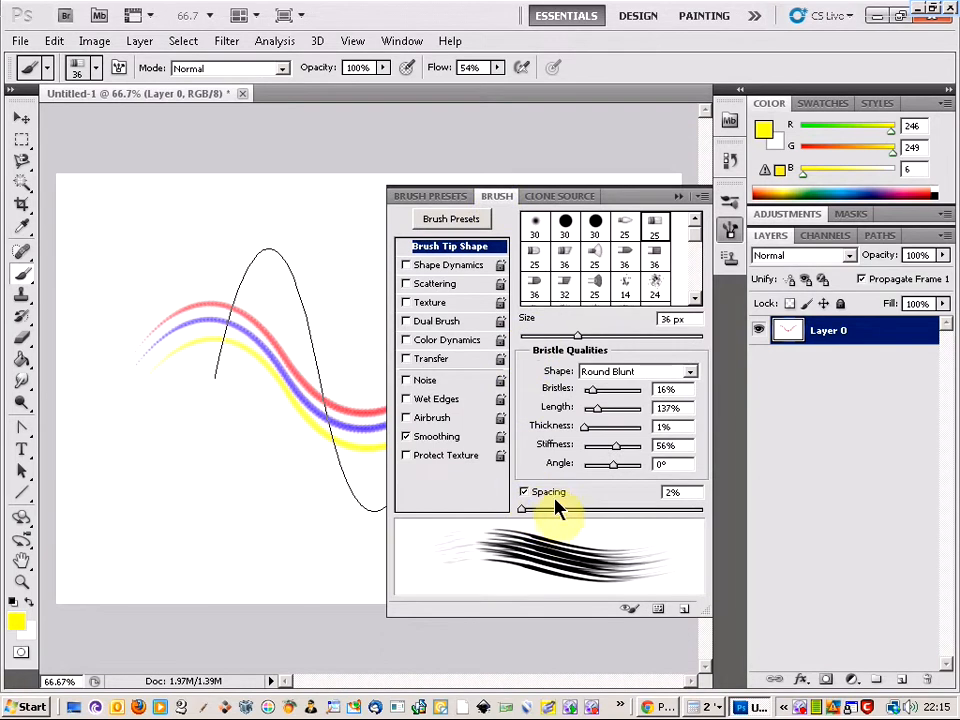
Set the bristle brush to 9% bristles, 103% length, 1% thickness and 3% spacing, with a size of 59 px
mouse_move(523, 512)
mouse_down()
mouse_move(600, 519)
mouse_move(527, 510)
mouse_up()
mouse_move(598, 388)
mouse_down()
mouse_move(608, 398)
mouse_move(590, 392)
mouse_move(615, 414)
mouse_move(593, 408)
mouse_move(584, 427)
mouse_move(600, 428)
mouse_move(583, 428)
mouse_up()
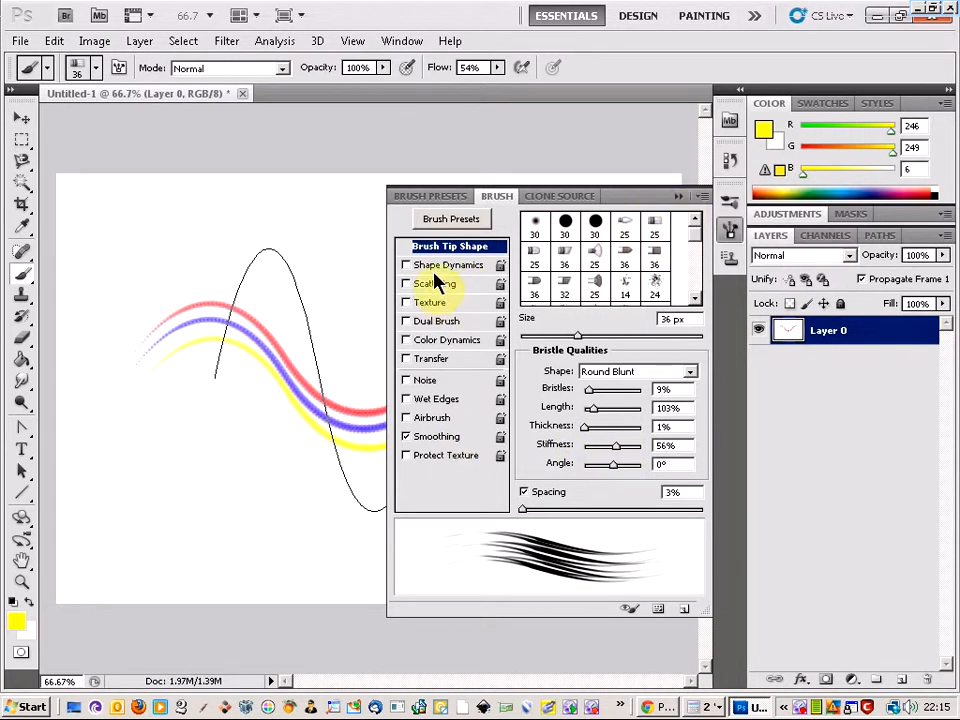
click(679, 197)
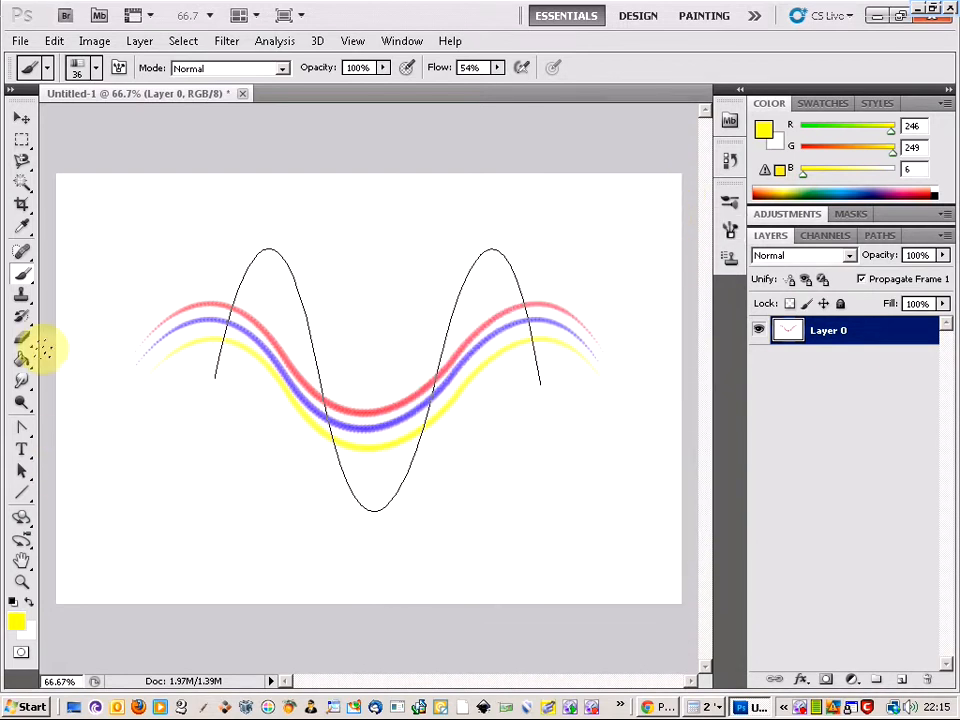
click(96, 70)
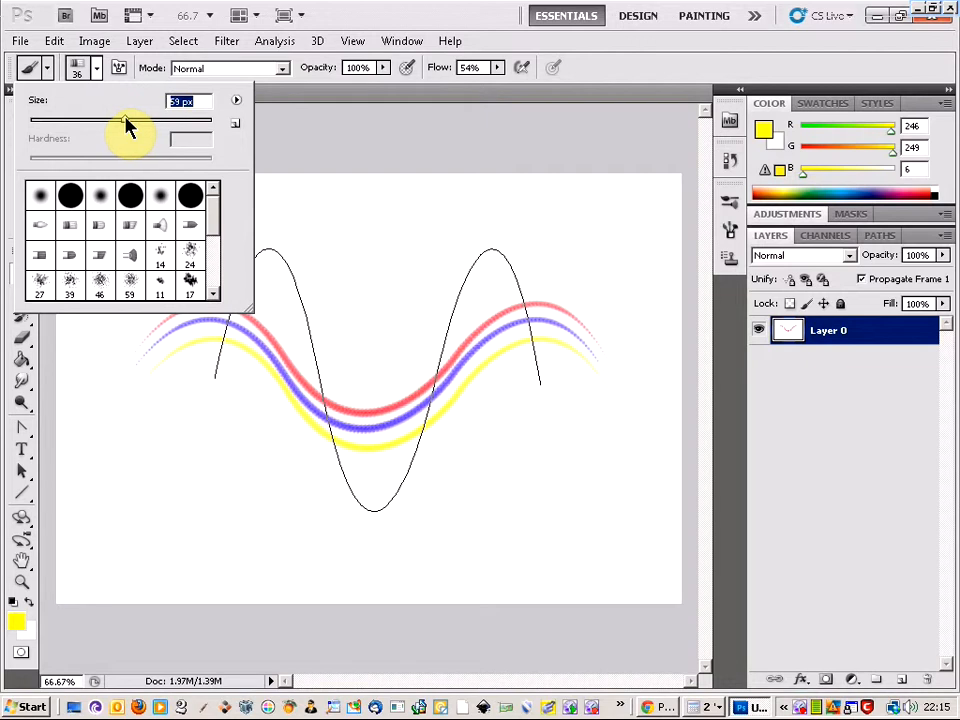
key(Return)
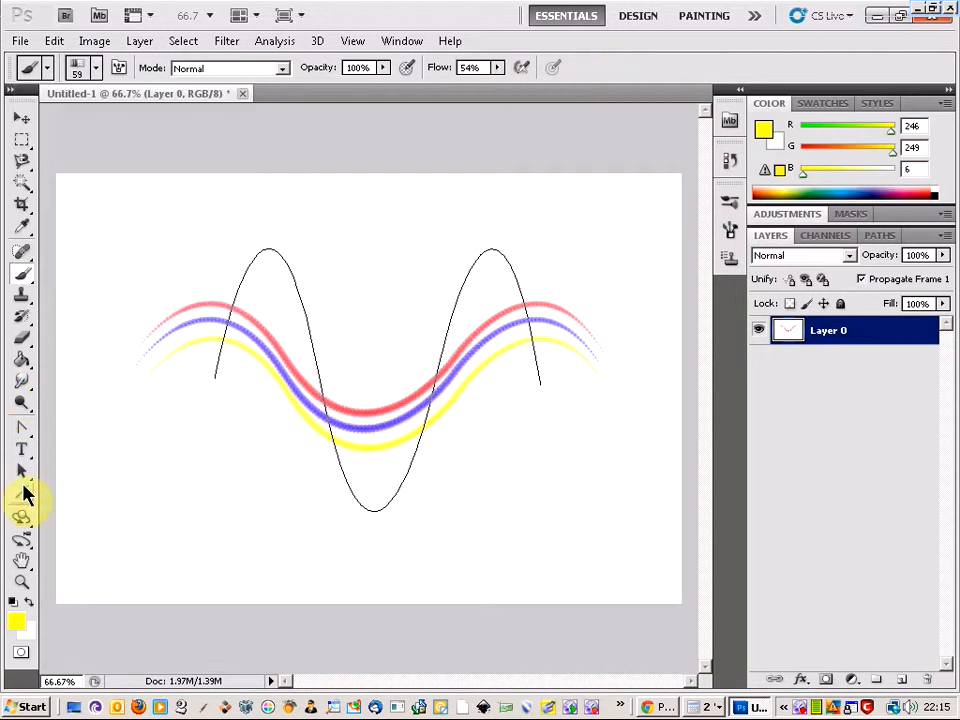
Set the foreground color to a medium green, about R 46, G 185, B 95
click(15, 621)
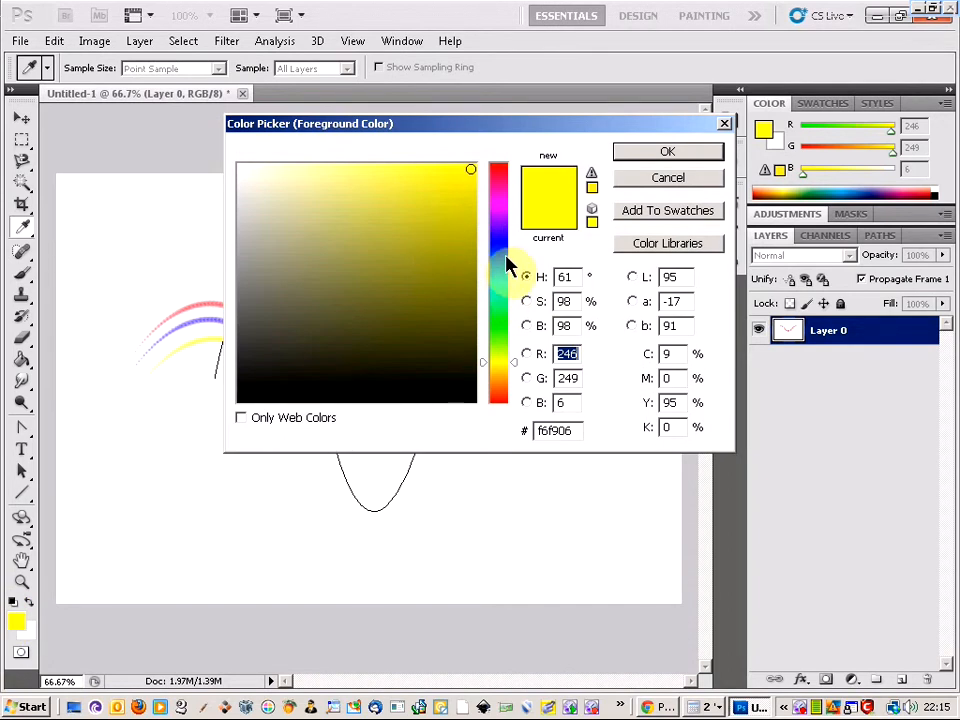
click(505, 315)
click(507, 308)
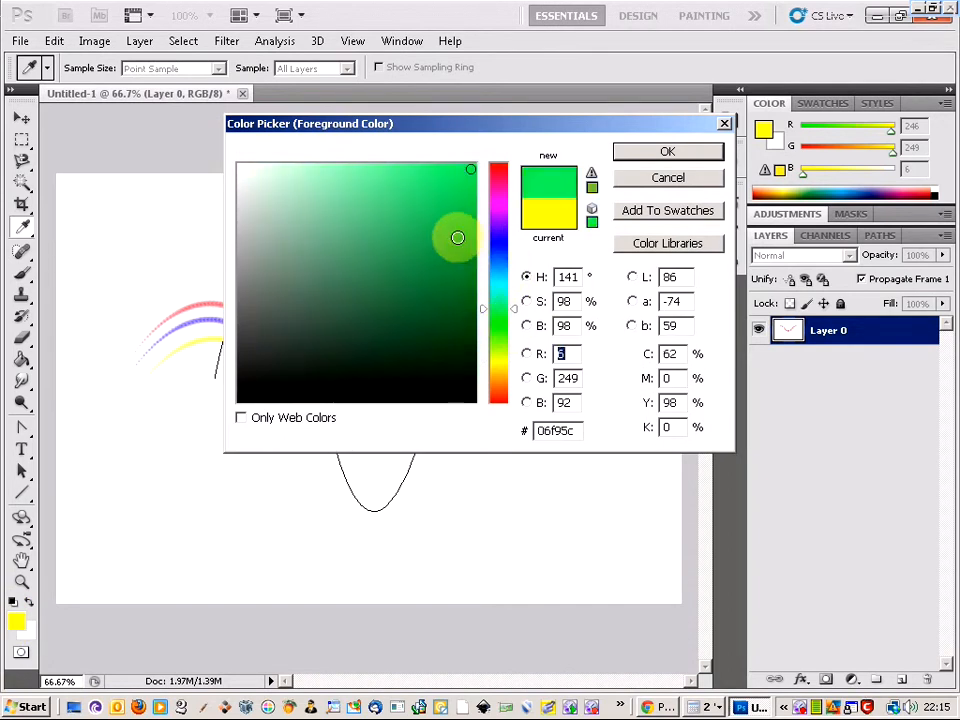
click(417, 229)
click(630, 151)
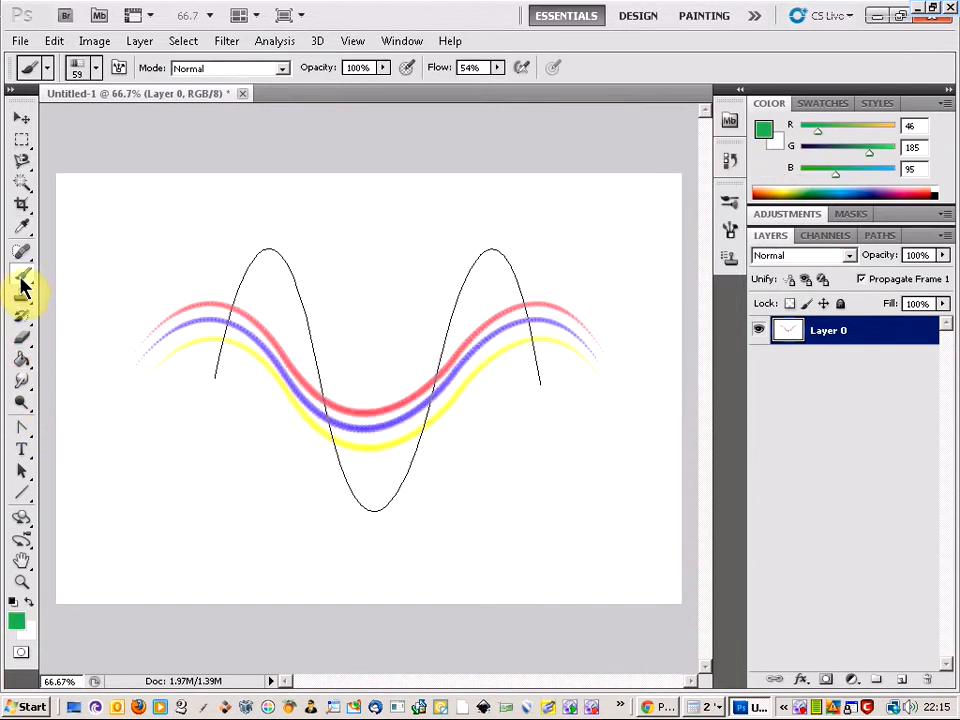
Stroke the tall wave path in green with the Round Blunt bristle brush
click(22, 426)
click(92, 427)
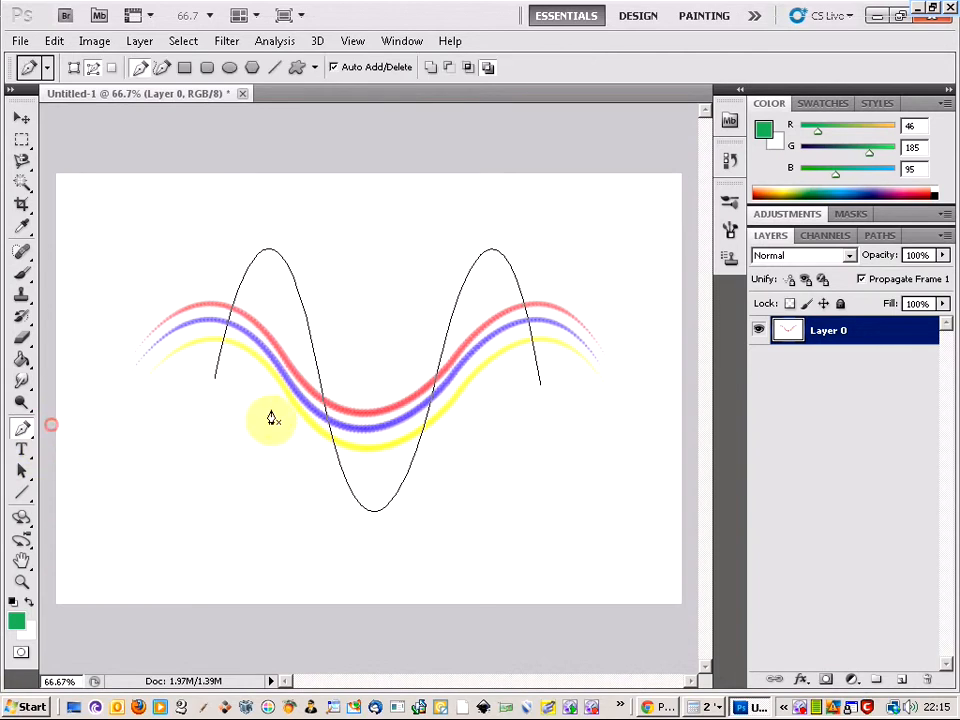
right_click(324, 410)
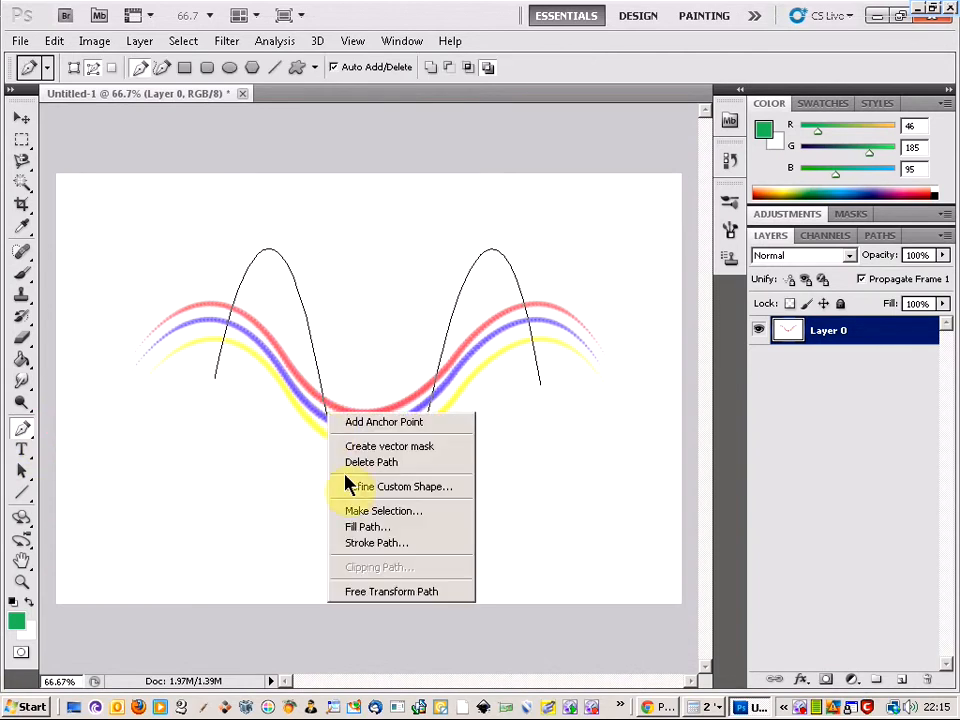
click(376, 543)
click(598, 237)
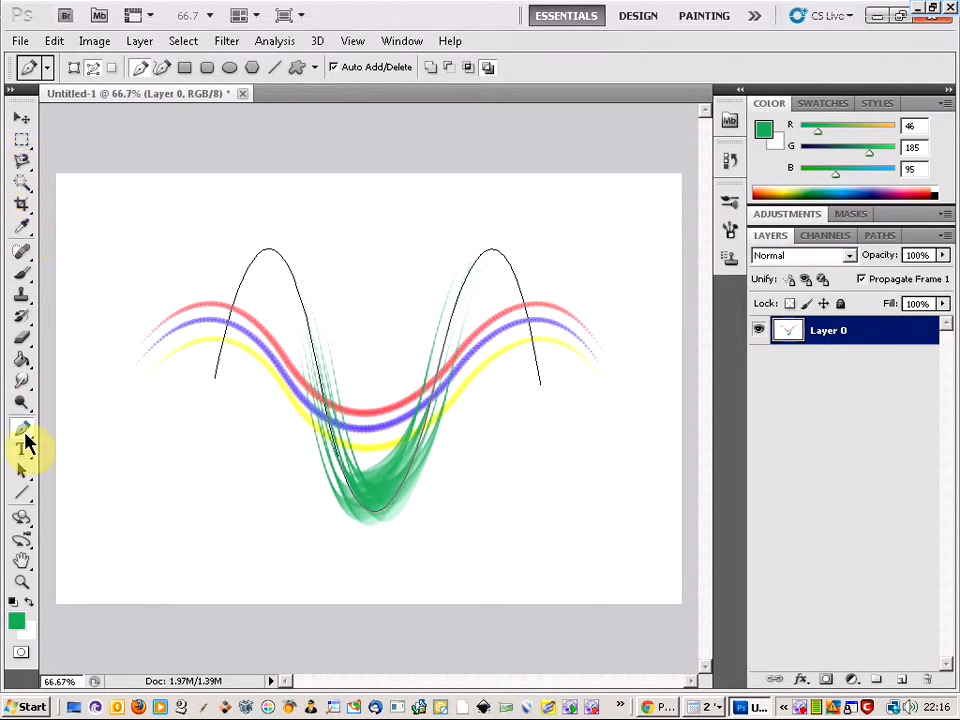
Try to adjust the tall wave path with the Convert Point tool and apply Free Transform Path to it
drag(24, 435, 80, 497)
drag(349, 368, 329, 425)
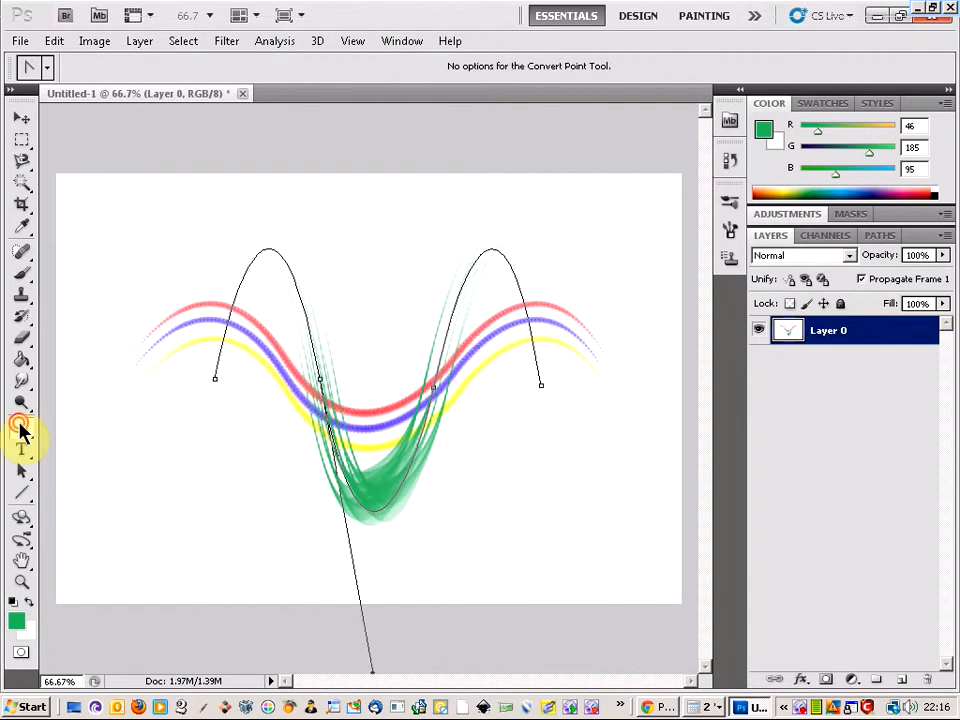
drag(24, 432, 90, 497)
click(284, 371)
right_click(312, 350)
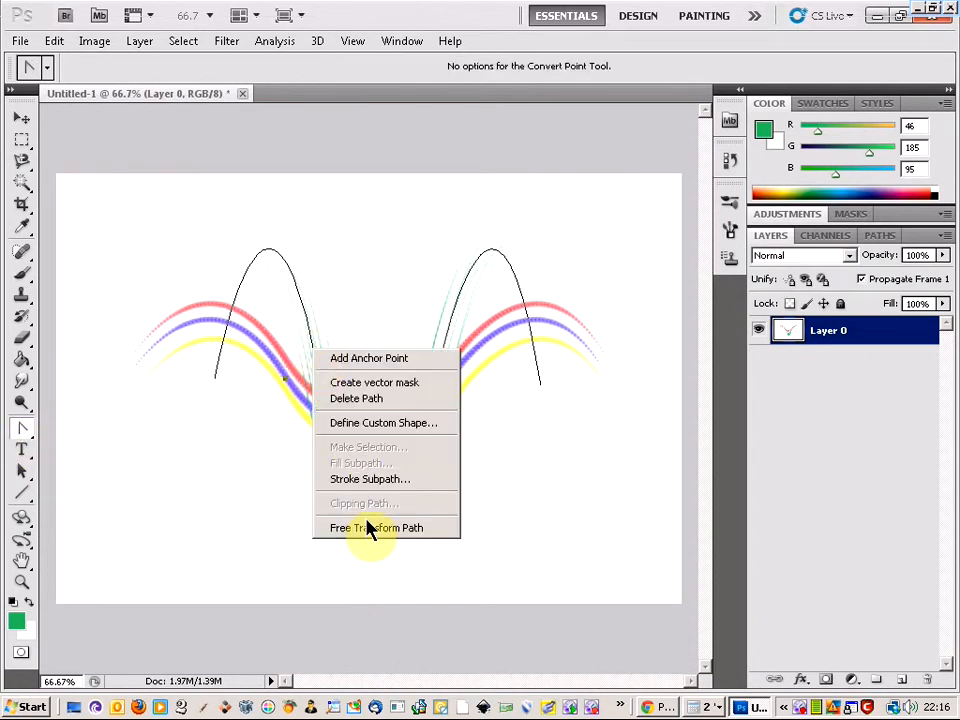
click(364, 522)
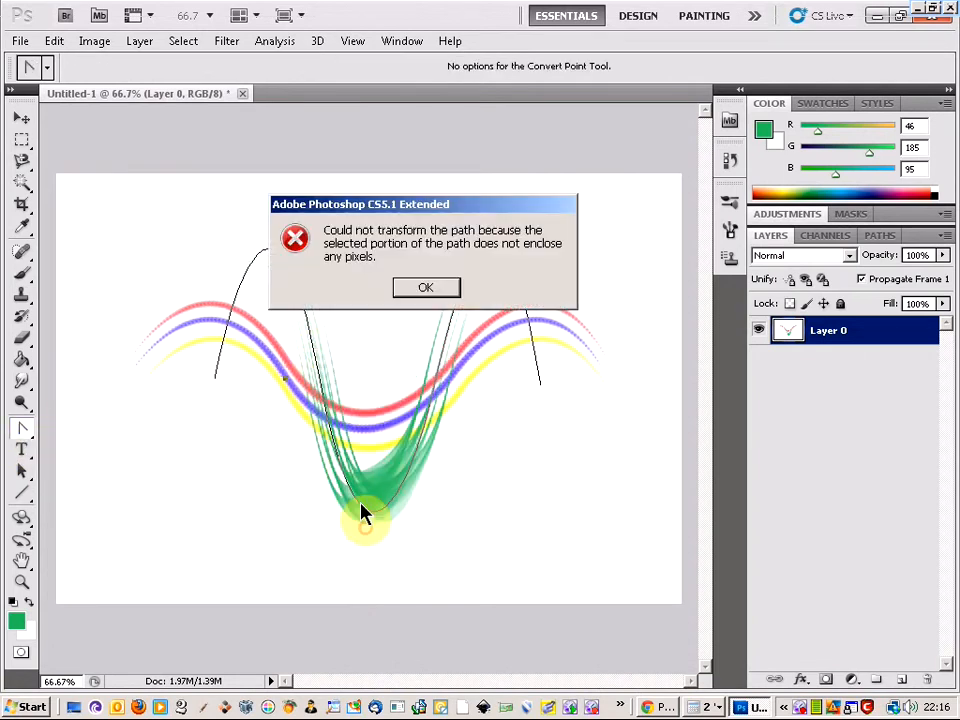
click(427, 289)
Try Free Transform Path on the tall wave path again with the Pen tool active
drag(28, 439, 26, 437)
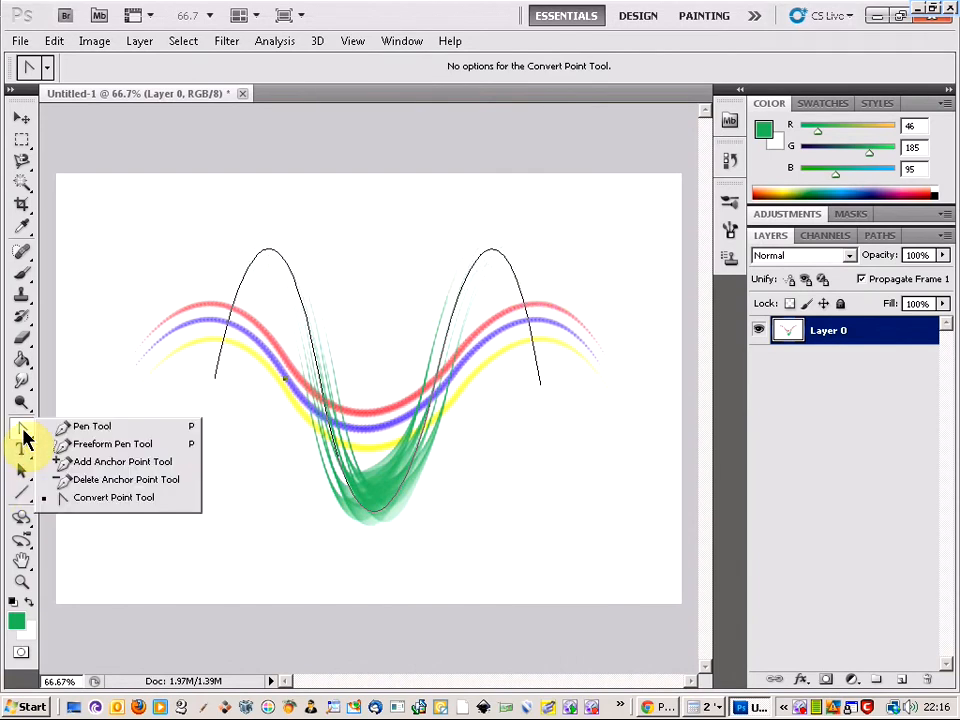
click(90, 426)
click(322, 372)
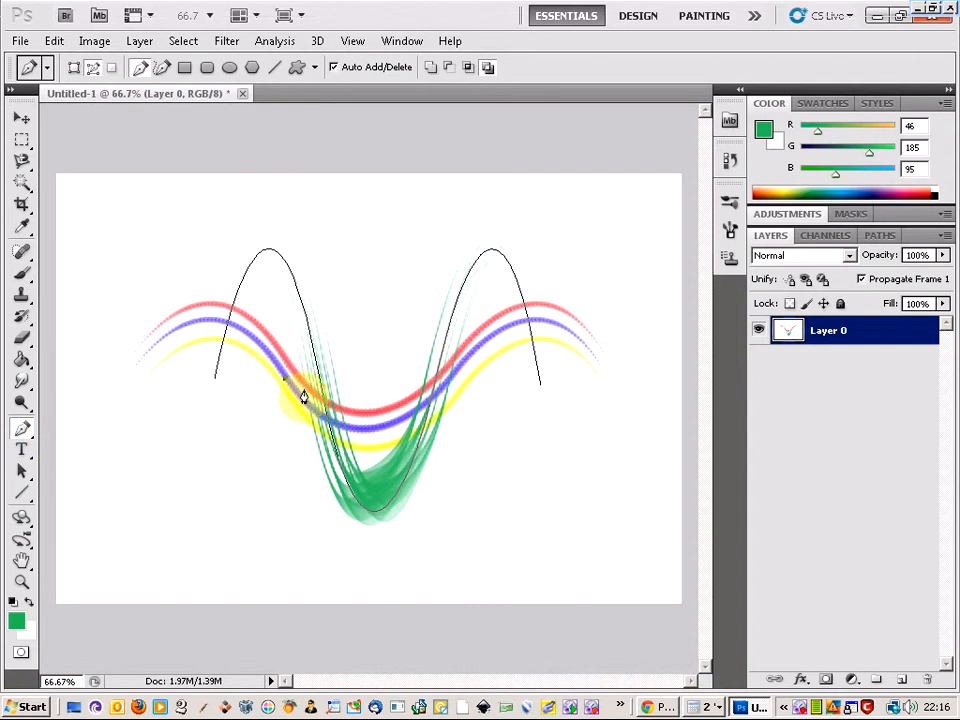
right_click(318, 388)
click(373, 561)
click(422, 286)
click(21, 121)
click(22, 140)
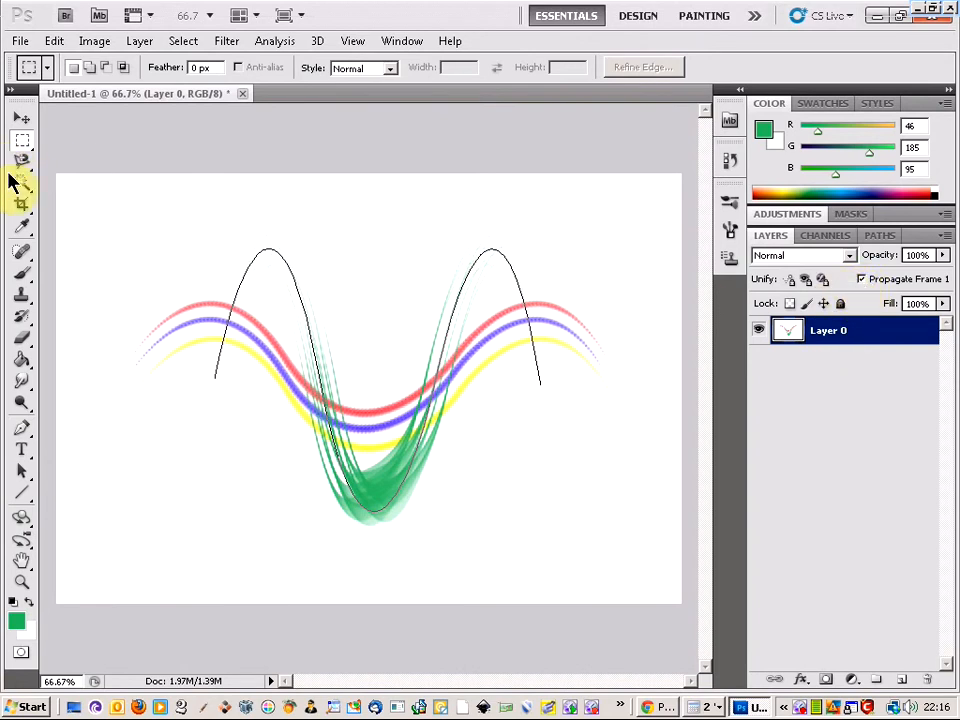
Remove the tall wave path from the canvas by deleting its anchor points with the Delete Anchor Point tool
click(27, 430)
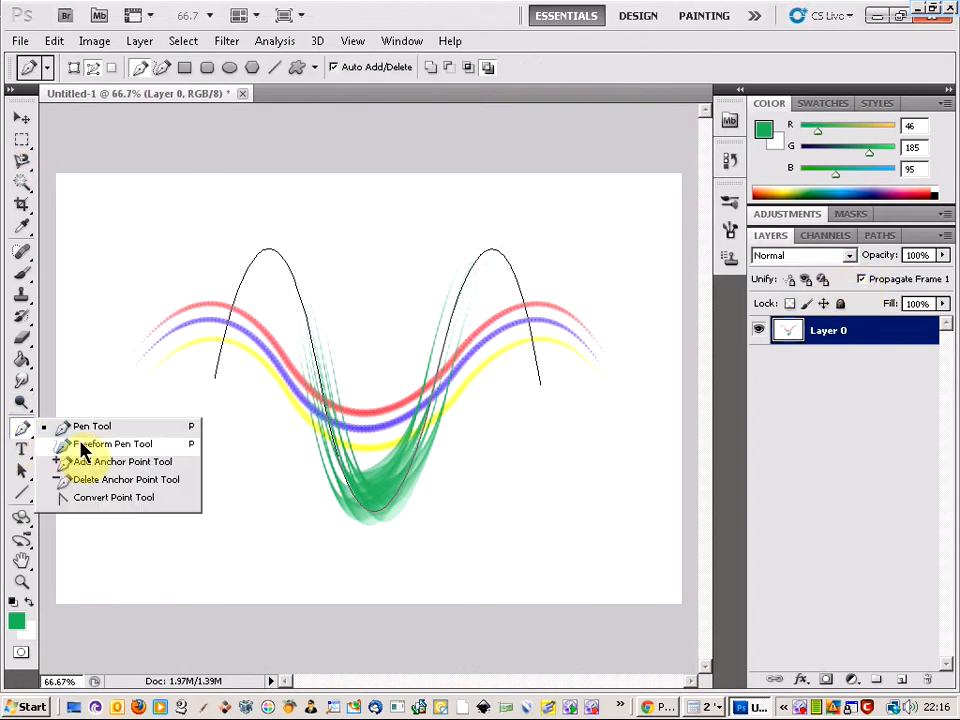
click(80, 480)
click(240, 318)
click(229, 318)
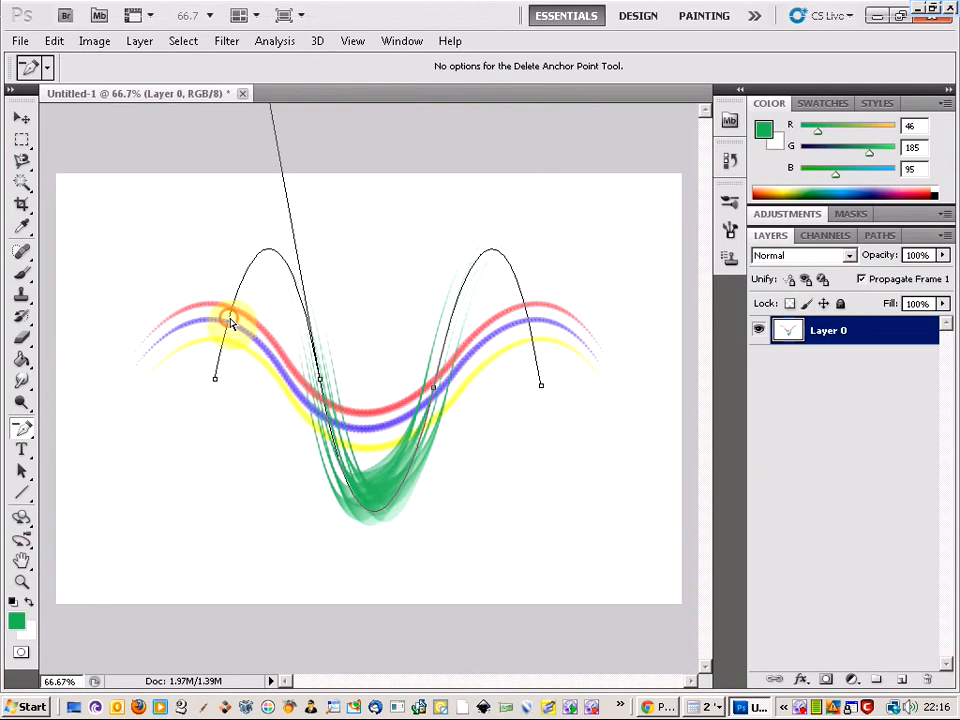
click(221, 335)
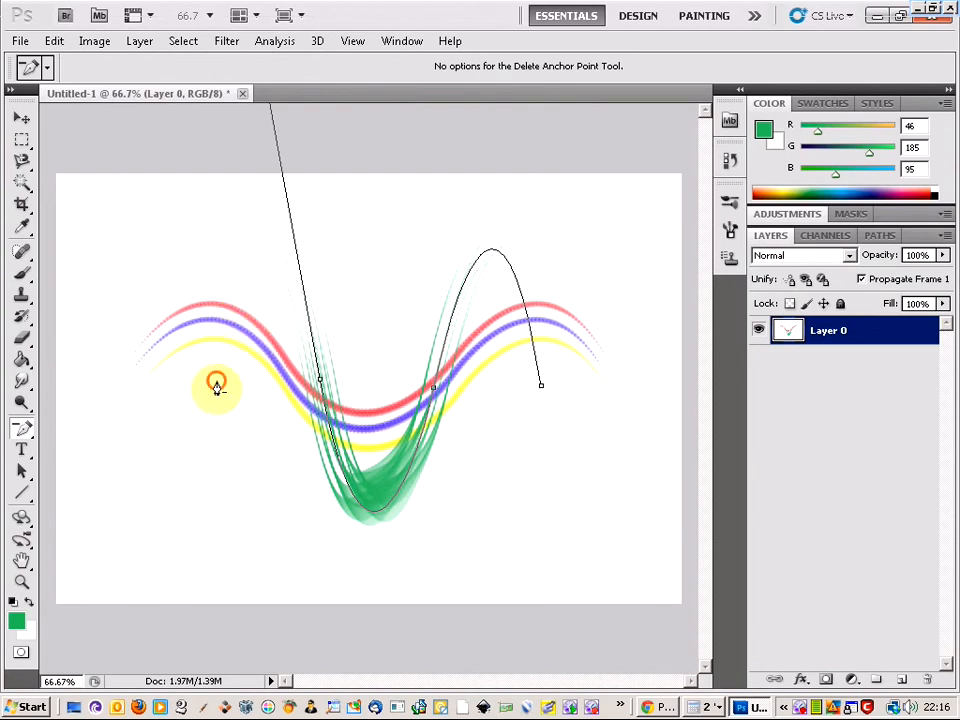
click(542, 377)
click(541, 385)
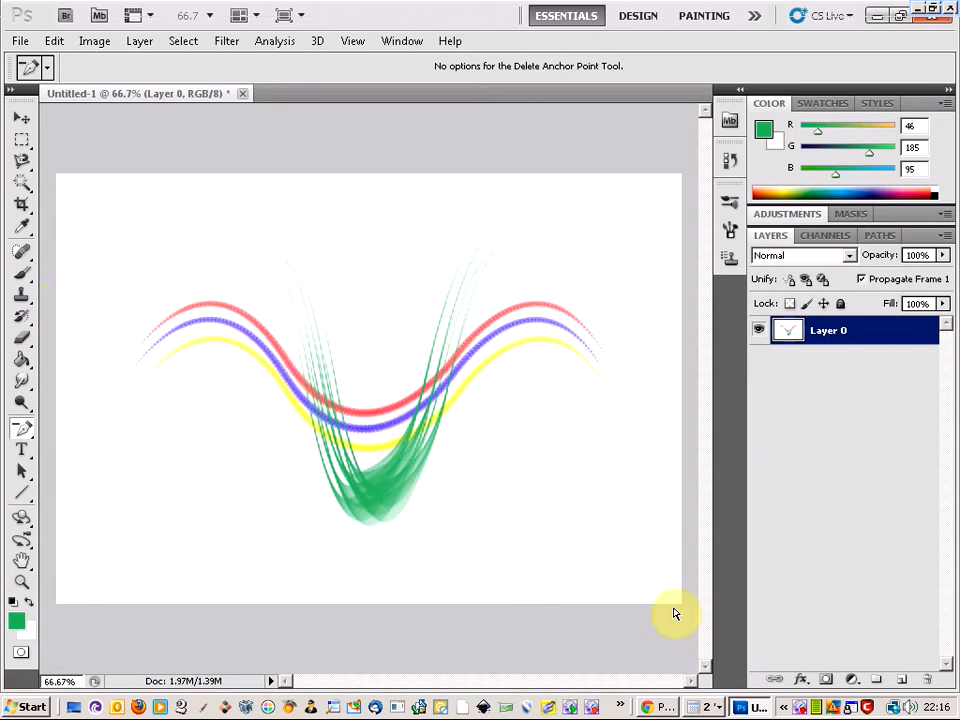
right_click(800, 708)
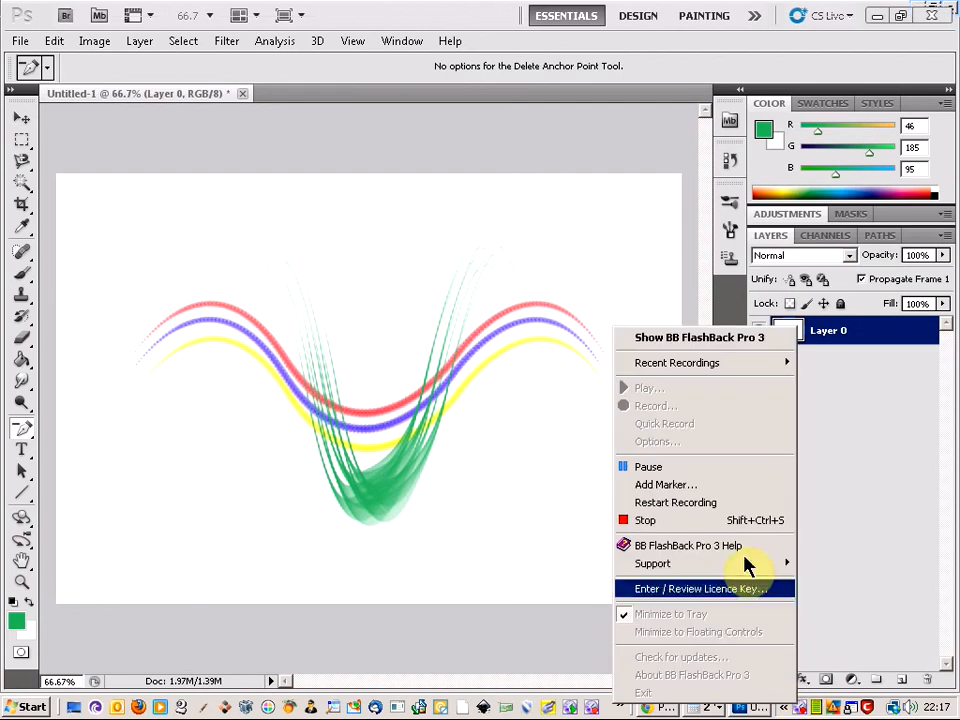